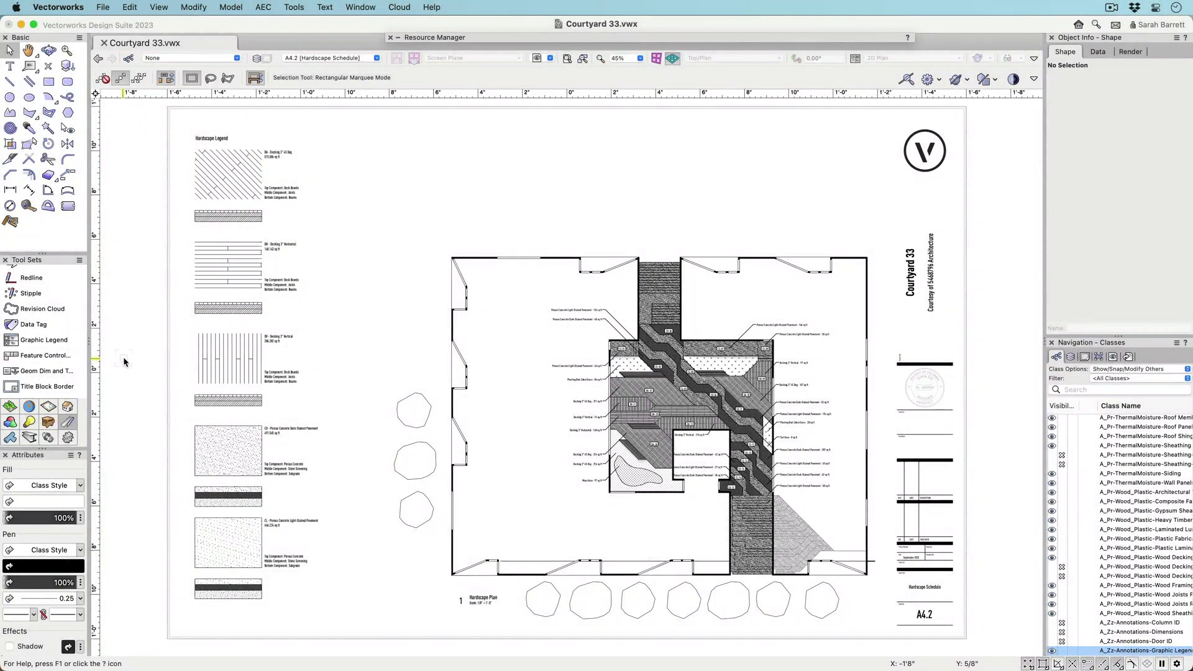
- Draw a Material Legend style graphic legend in the empty area above the hardscape plan on the A4.2 sheet
left_click(43, 340)
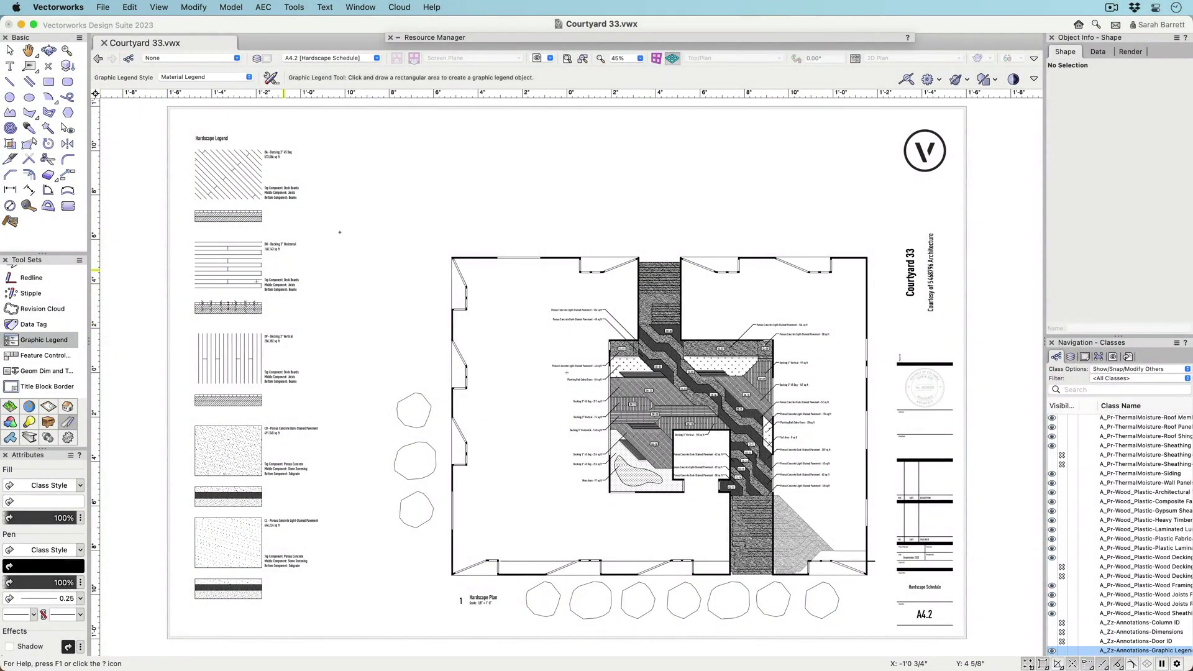
left_click_drag(442, 134, 799, 242)
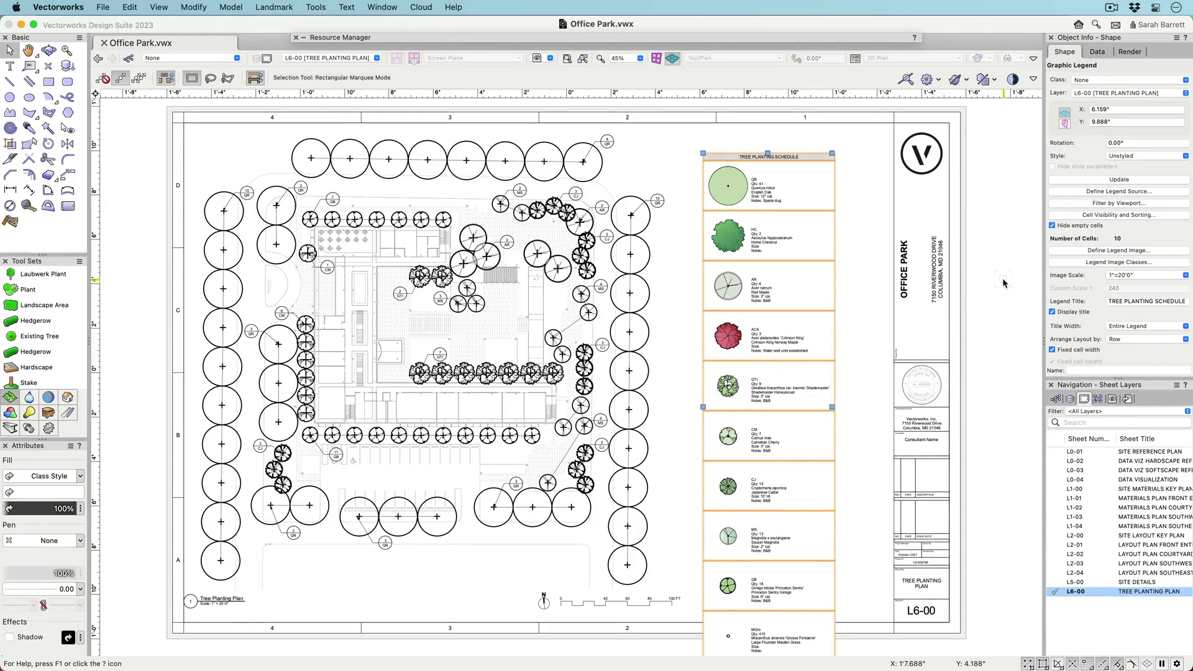
- Define a custom source for the tree planting schedule legend, limiting it to Plant objects on the Trees layer
left_click(1095, 192)
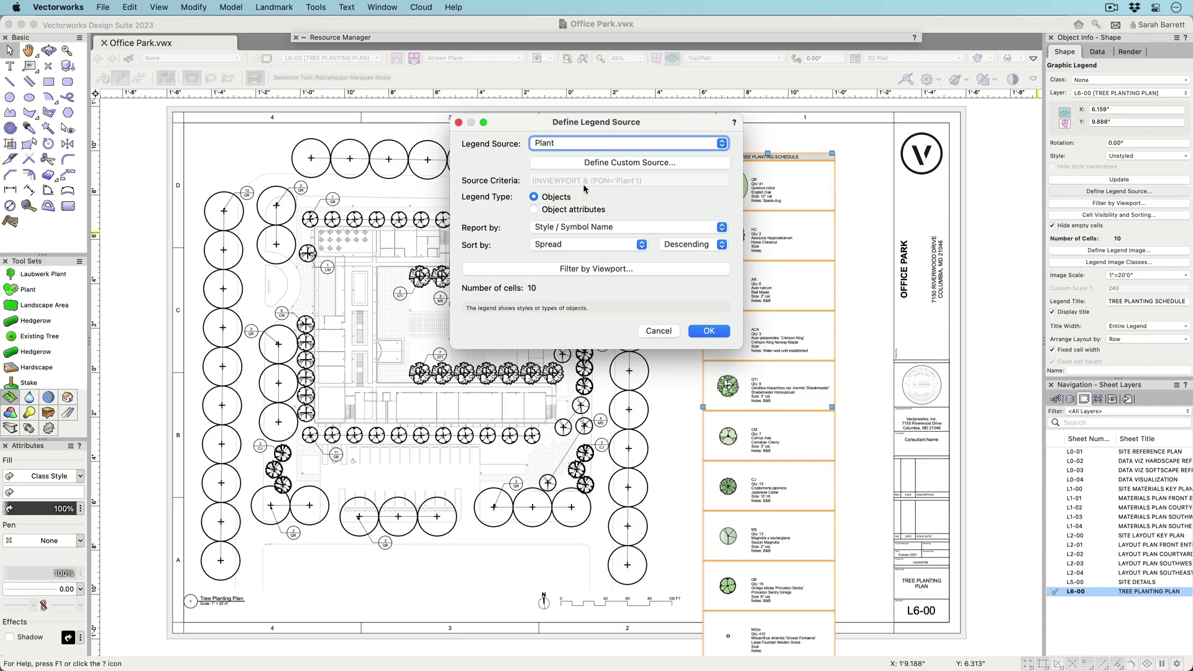
left_click(584, 143)
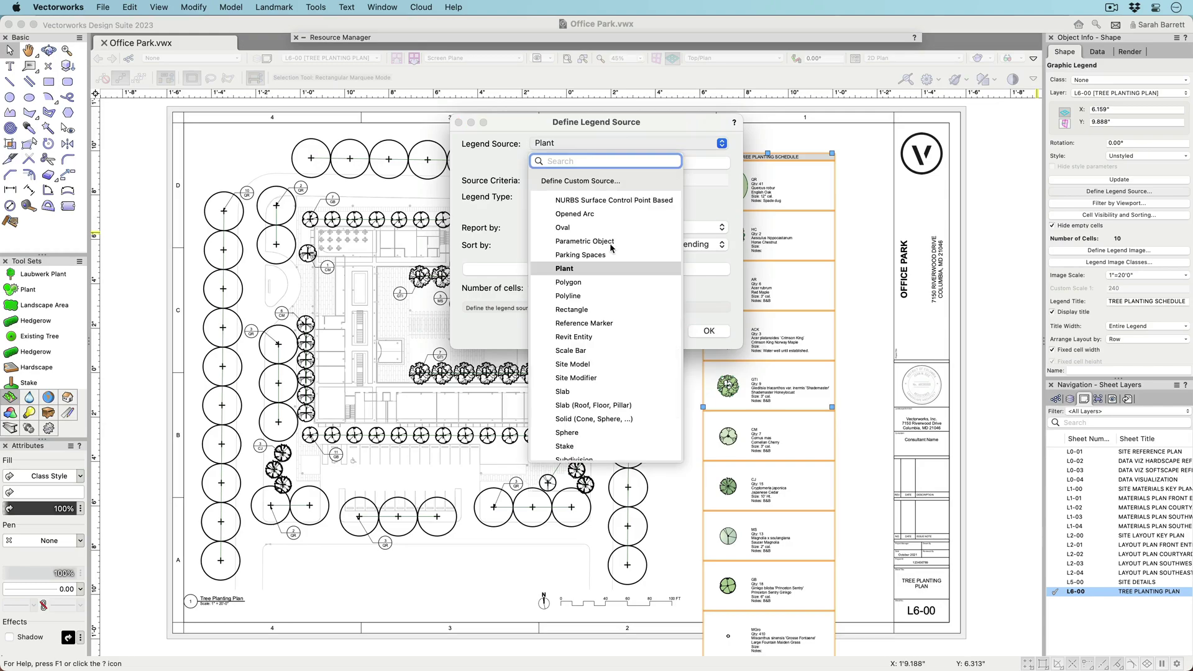
scroll(610, 267, "down", 5)
scroll(610, 290, "up", 10)
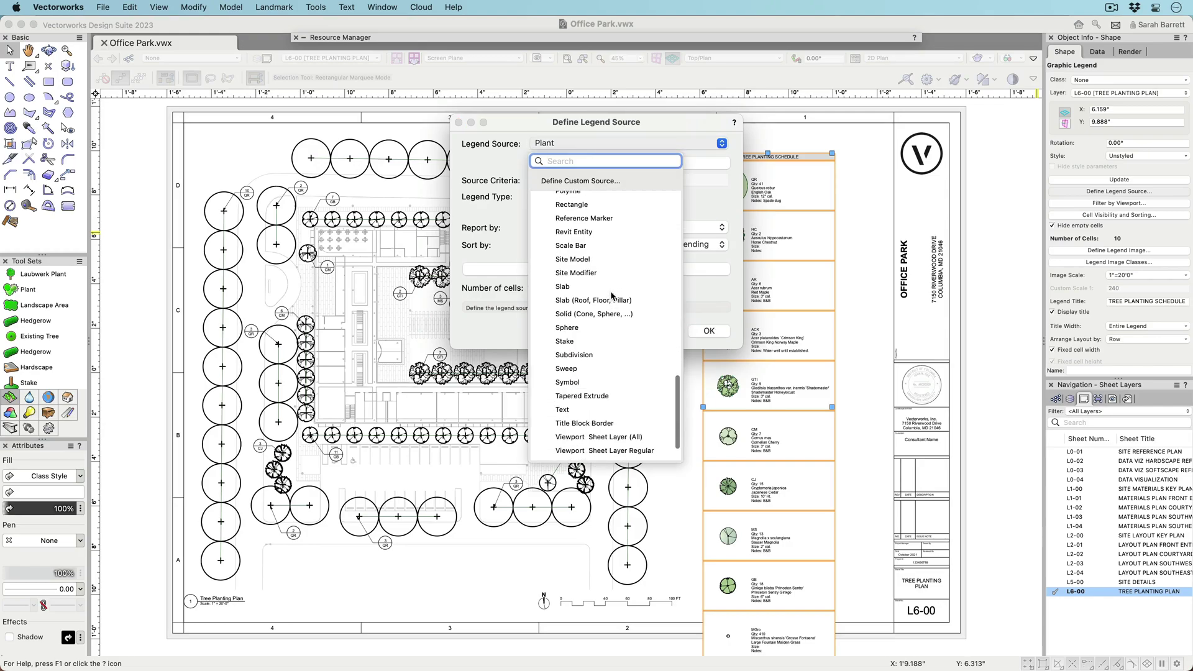
scroll(611, 293, "up", 10)
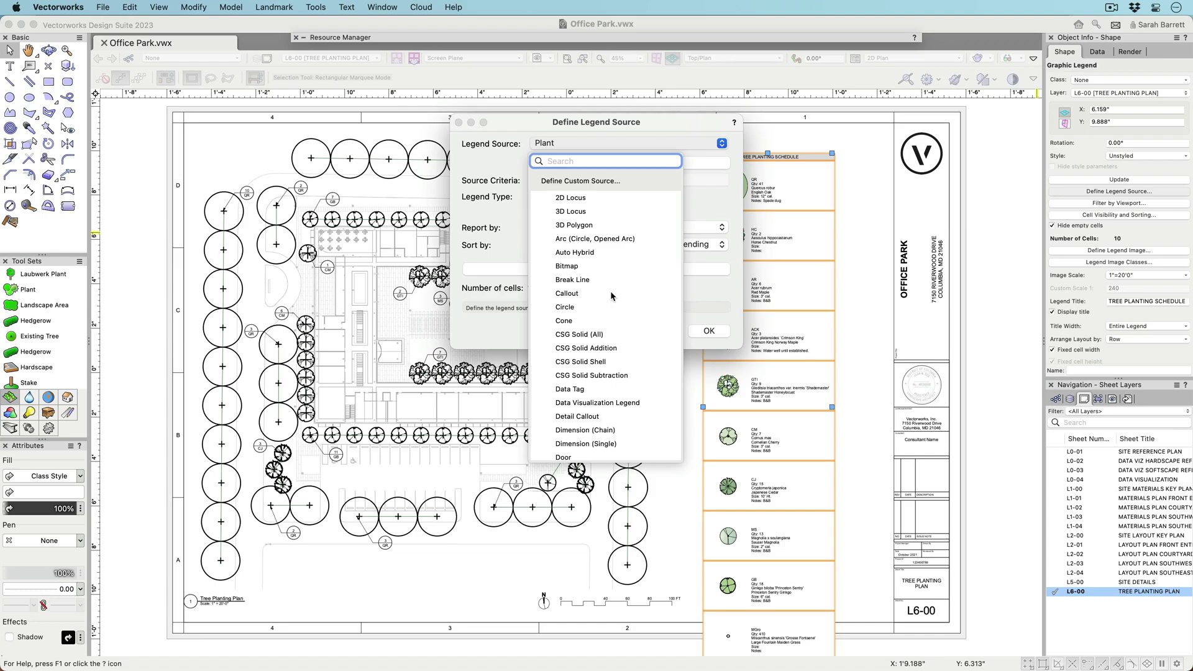
left_click(589, 181)
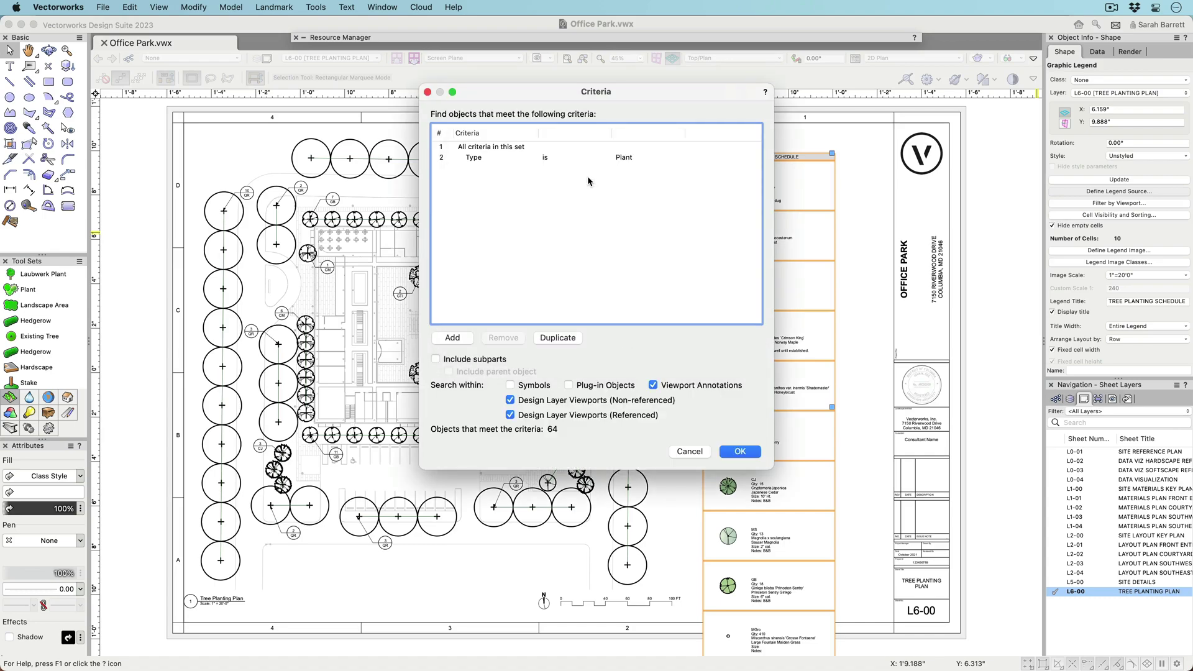
left_click(453, 338)
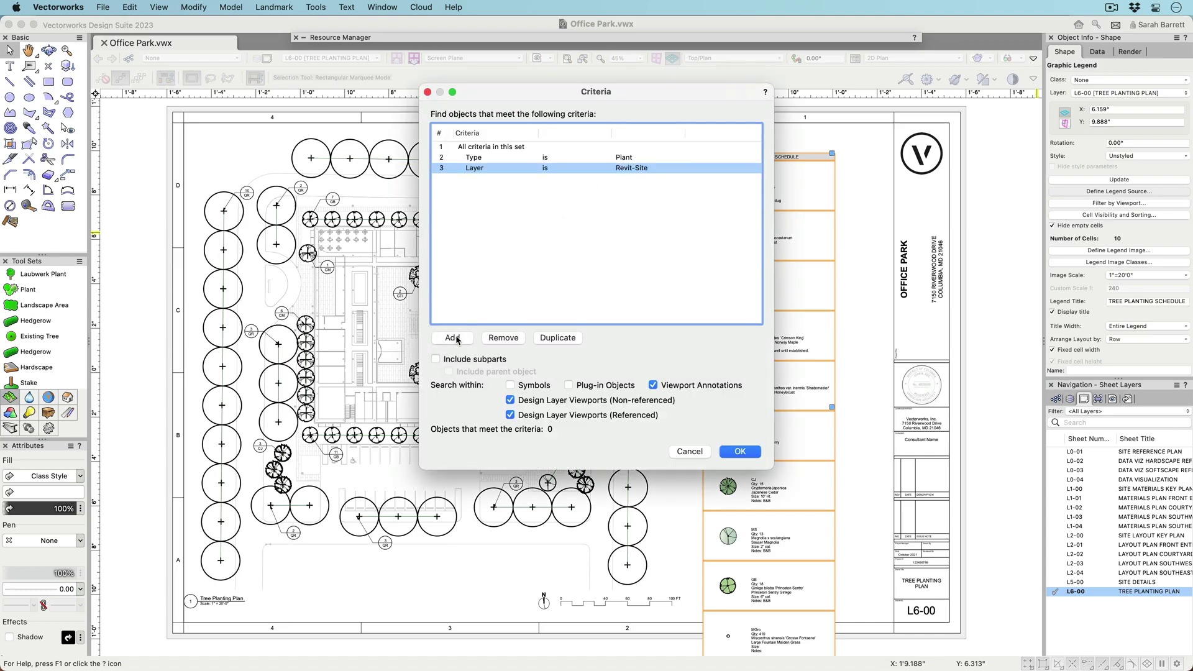
left_click(665, 176)
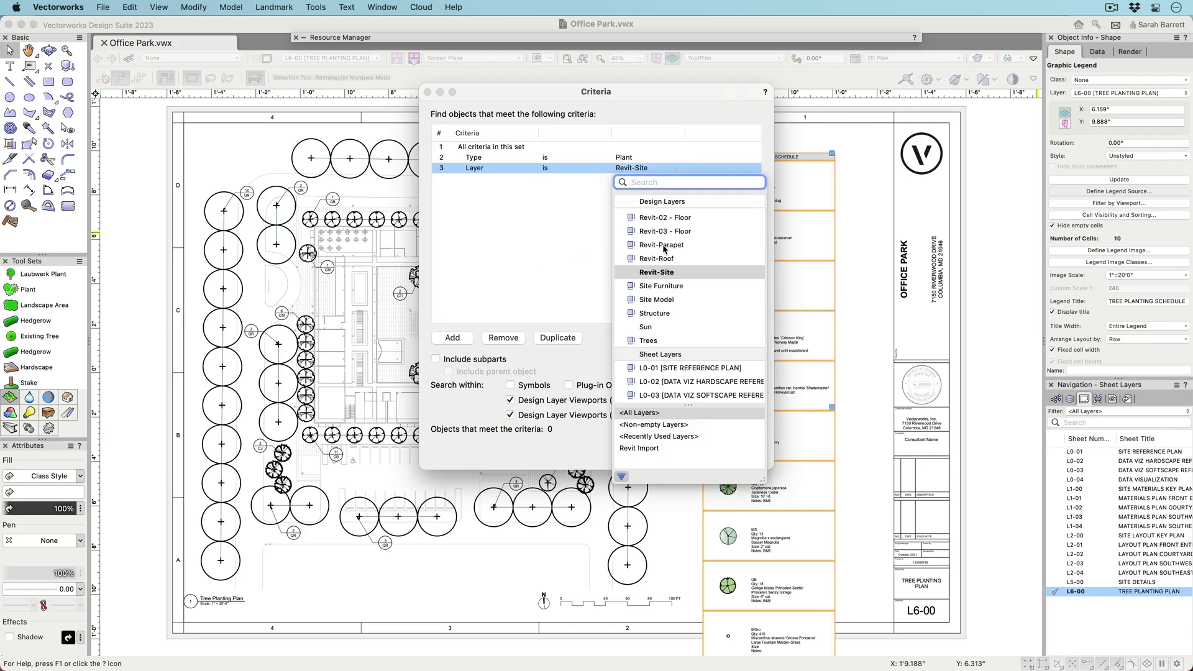
left_click(654, 340)
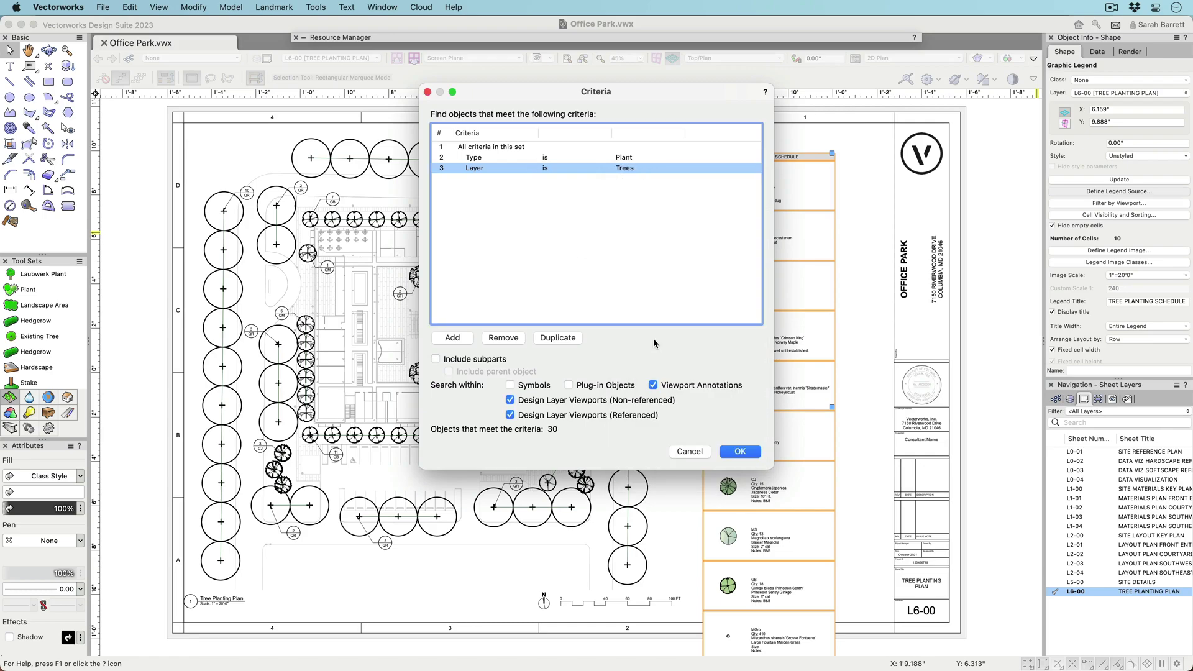
left_click(734, 451)
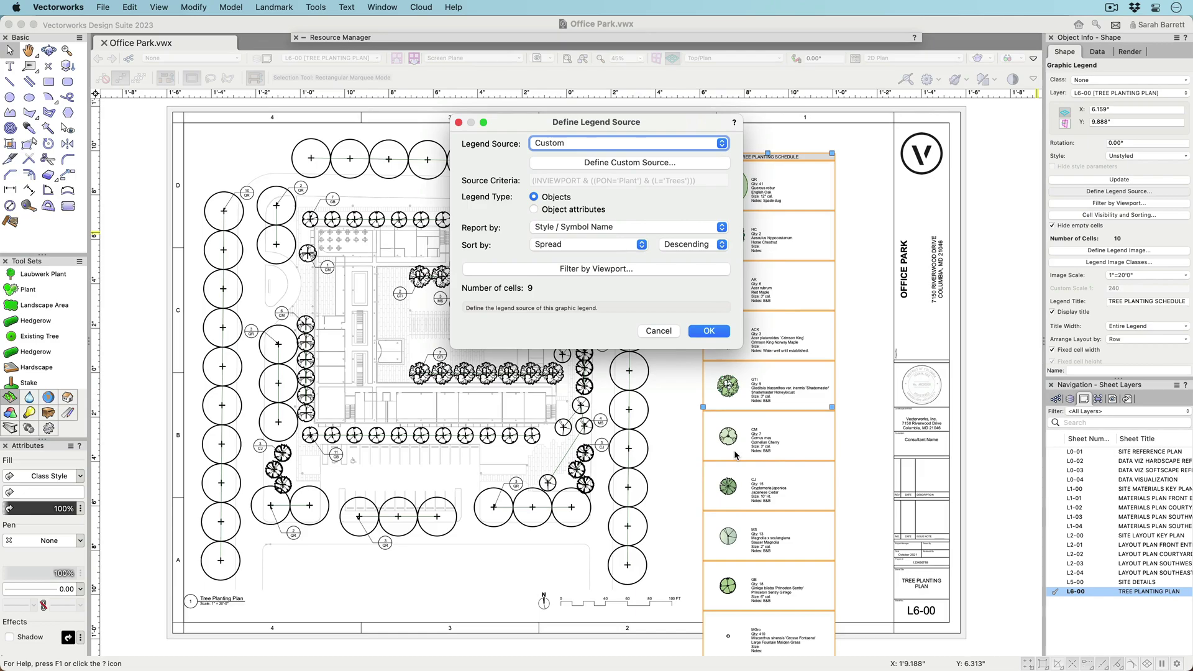
- Filter the tree legend's source to the 1/L6-00 Tree Planting Plan viewport only
left_click(701, 270)
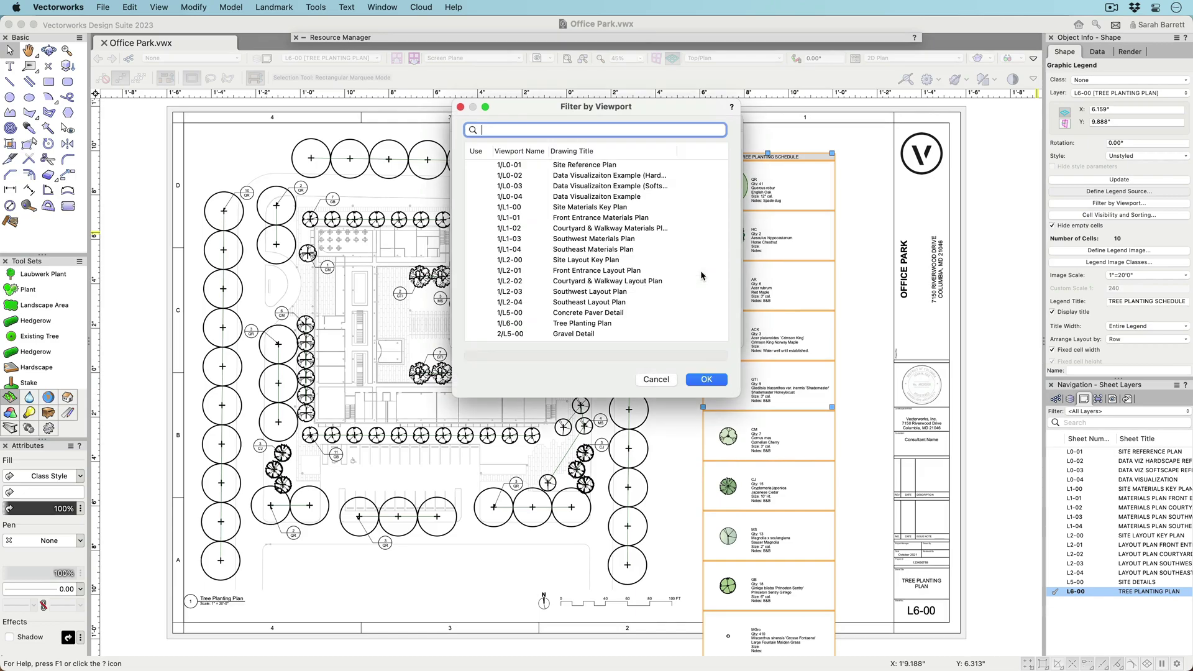
left_click(482, 324)
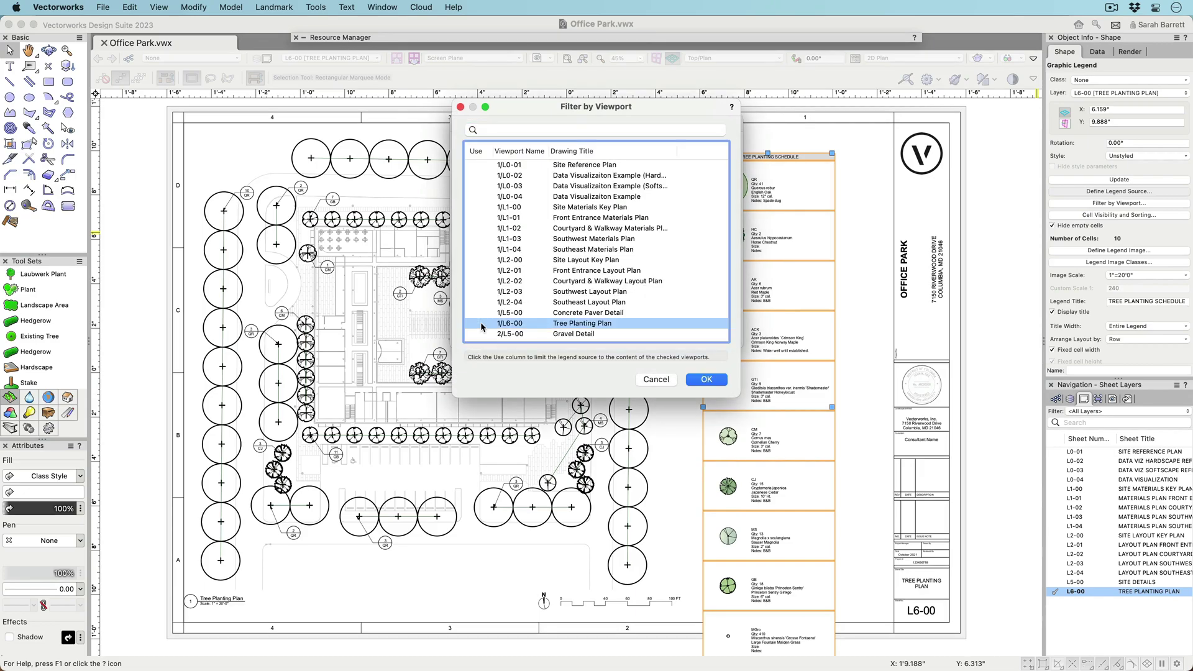
left_click(713, 379)
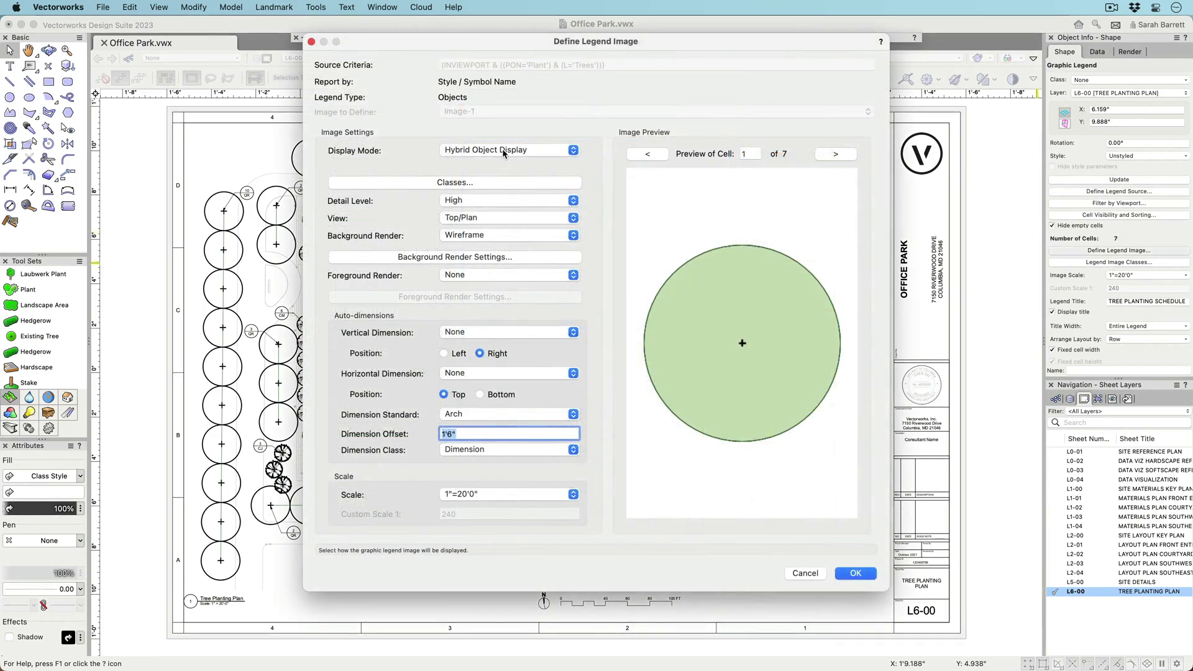
- Keep Hybrid Object Display for the tree legend image and make the L-PLNT-GRAPH-Color Fill class invisible in it
left_click(502, 149)
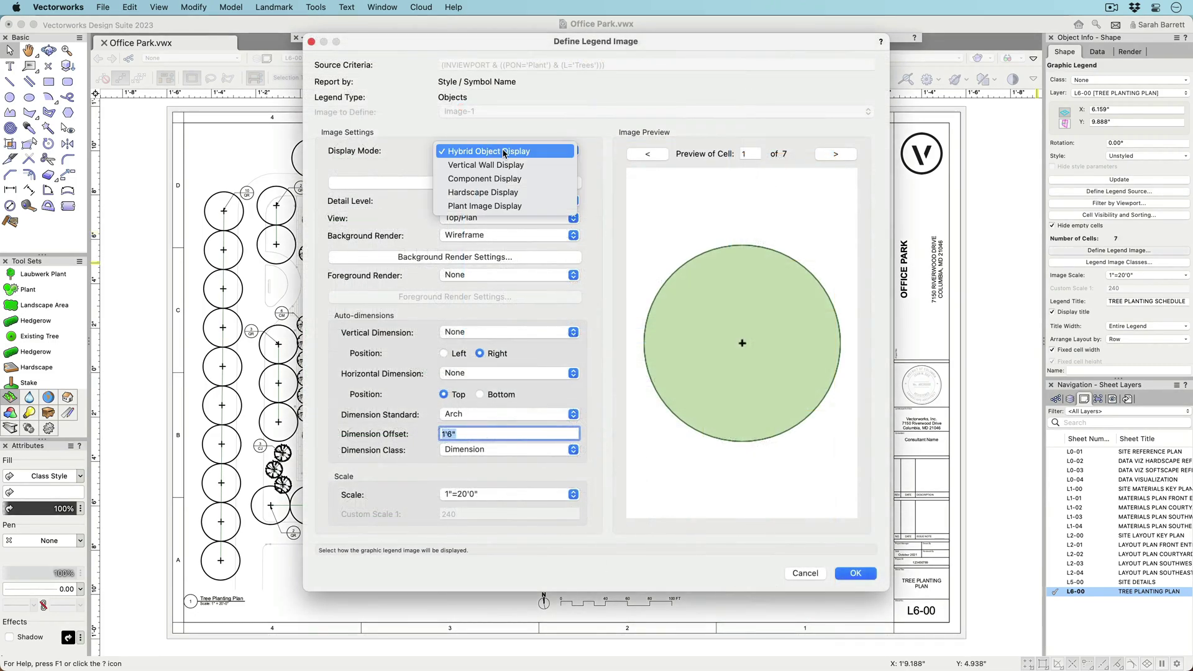
left_click(505, 153)
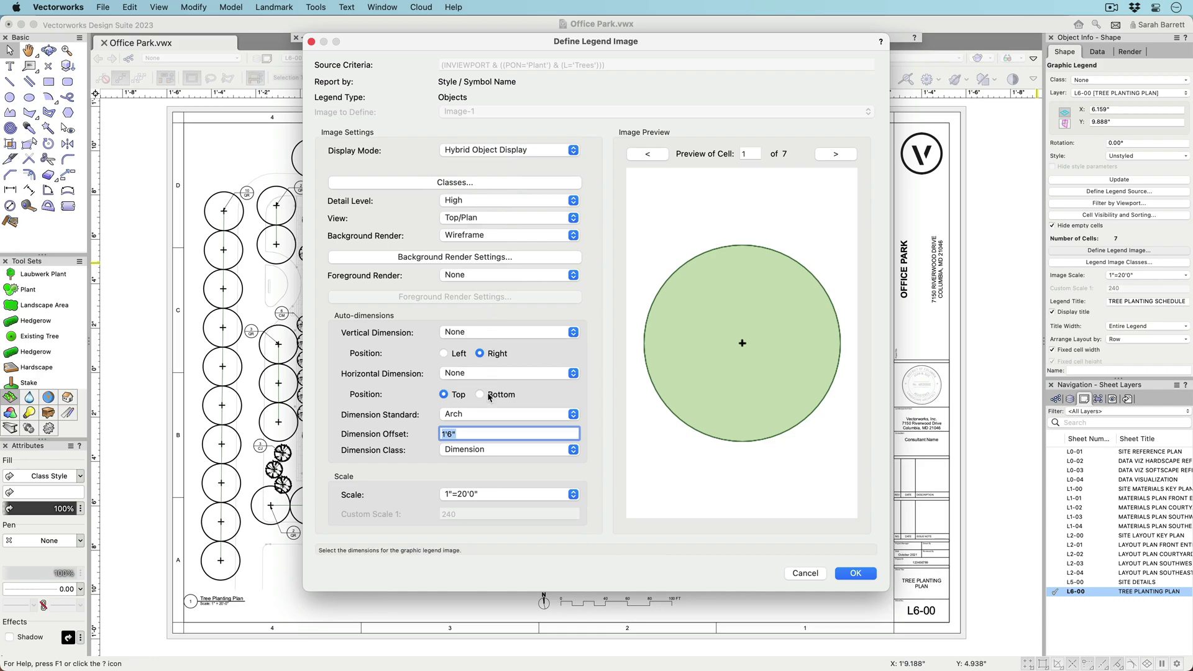
left_click(500, 181)
type("graph")
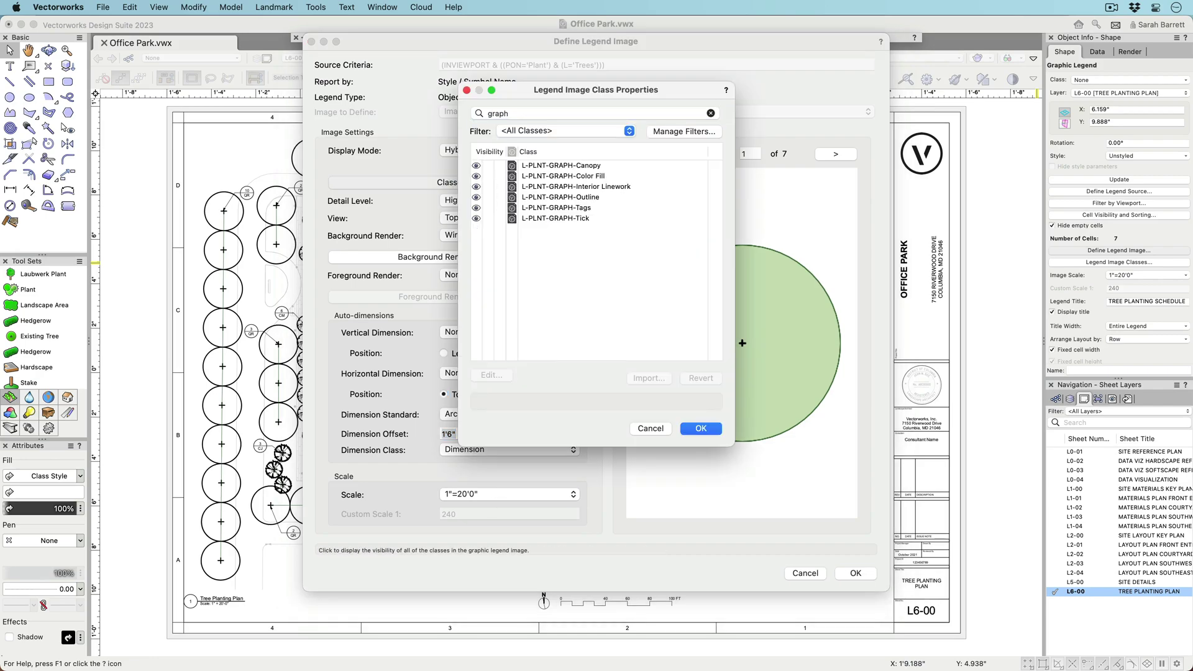
left_click(486, 177)
- Override the L-PLNT-GRAPH-Outline class in the legend image with a pen thickness of 0.50
left_click(525, 198)
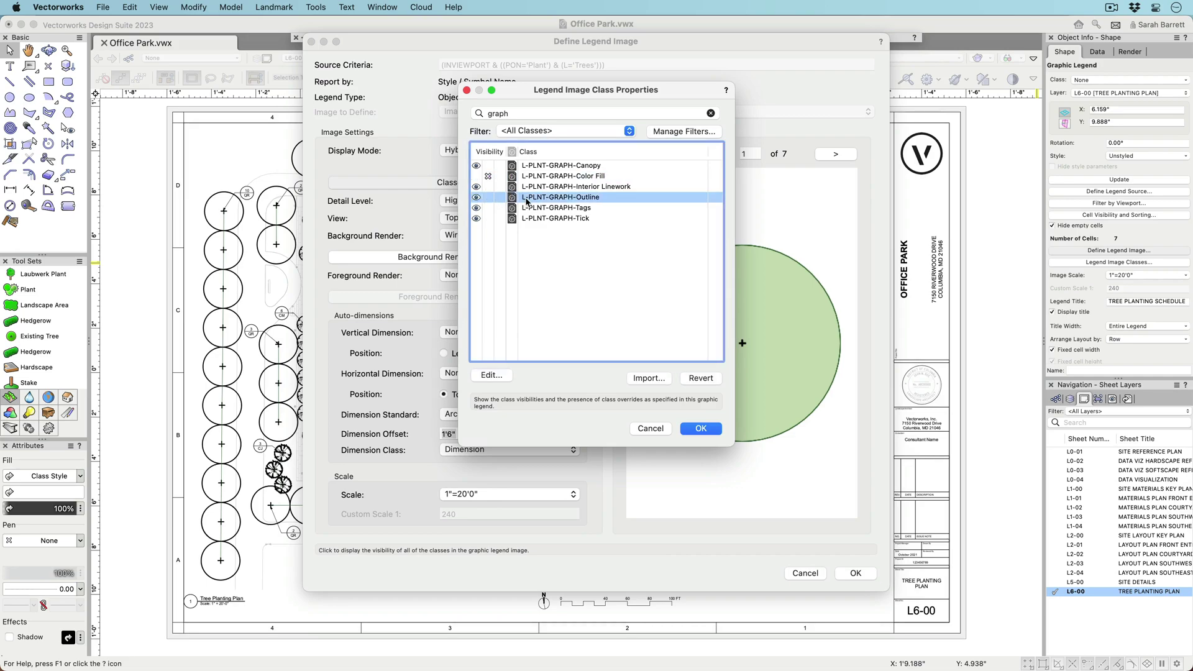
left_click(494, 375)
left_click(802, 272)
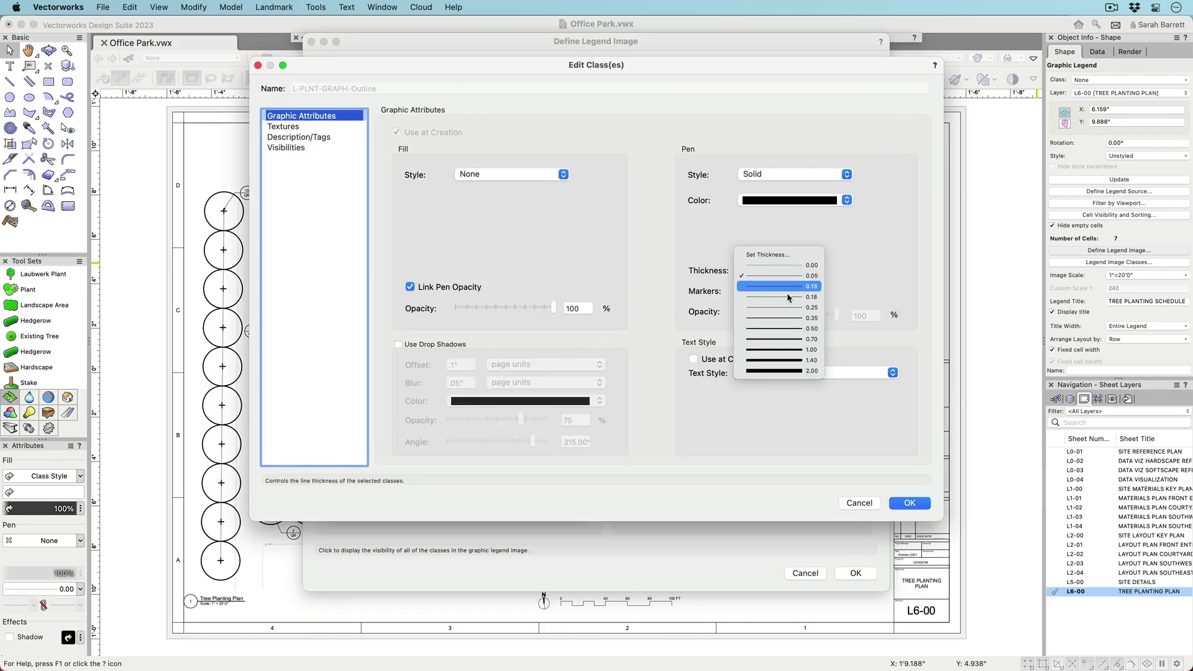
left_click(780, 330)
left_click(905, 502)
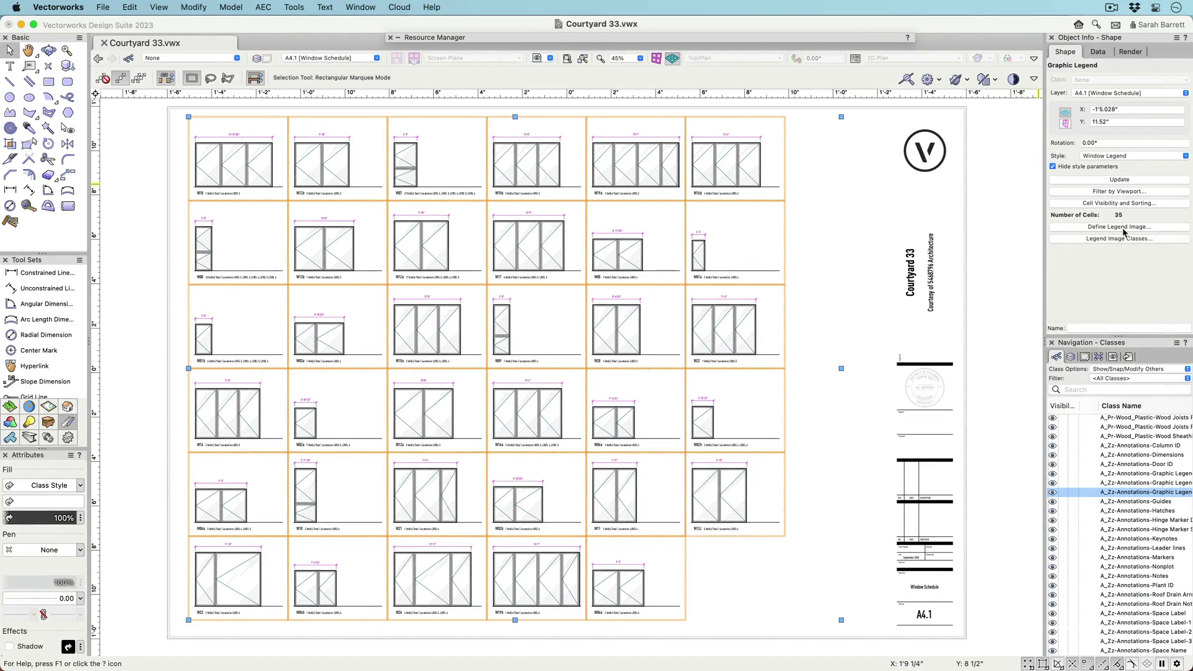
- Set the window schedule legend image's vertical auto-dimension to Frame + Sill to Floor
left_click(1120, 227)
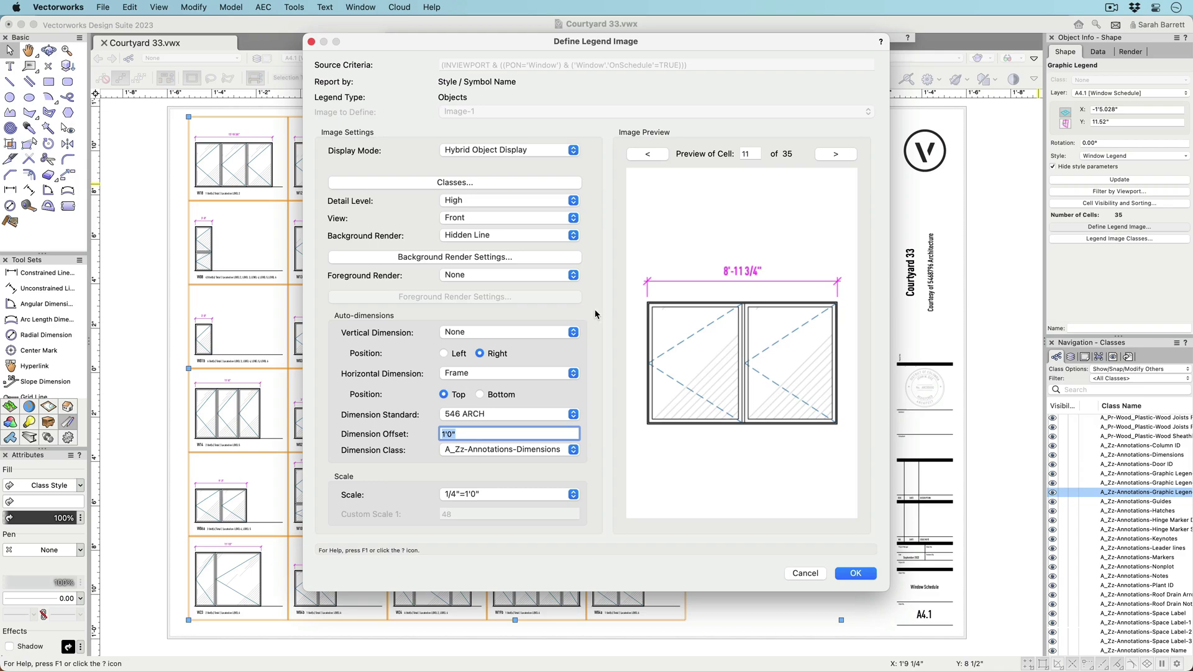
left_click(531, 332)
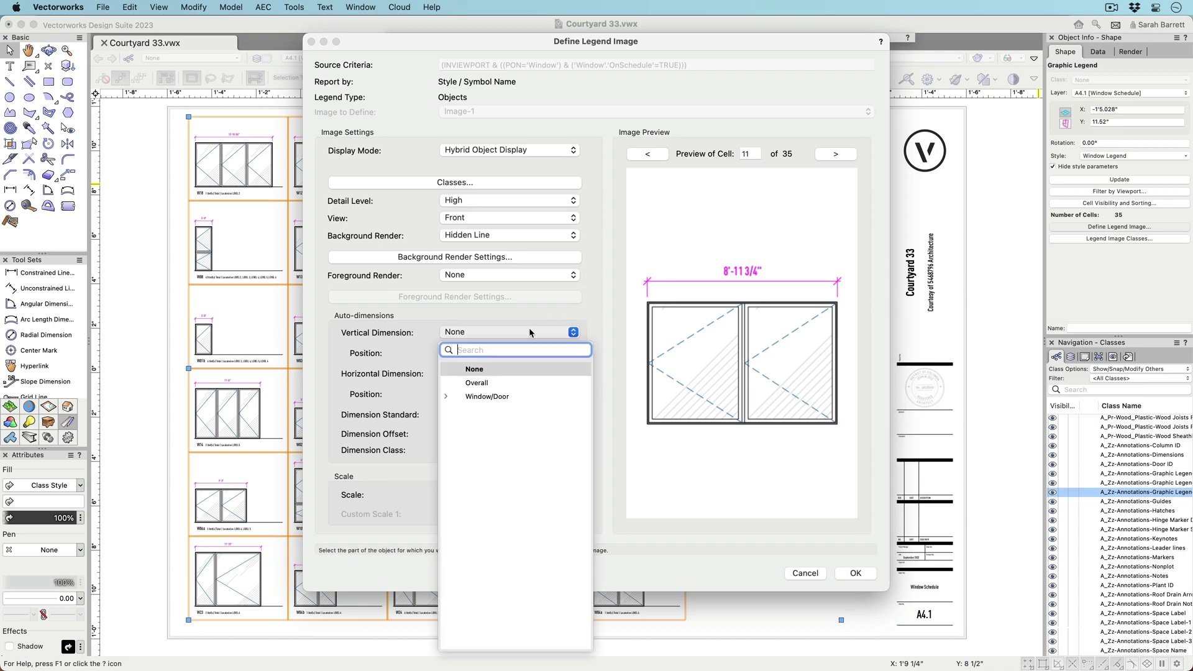
left_click(447, 397)
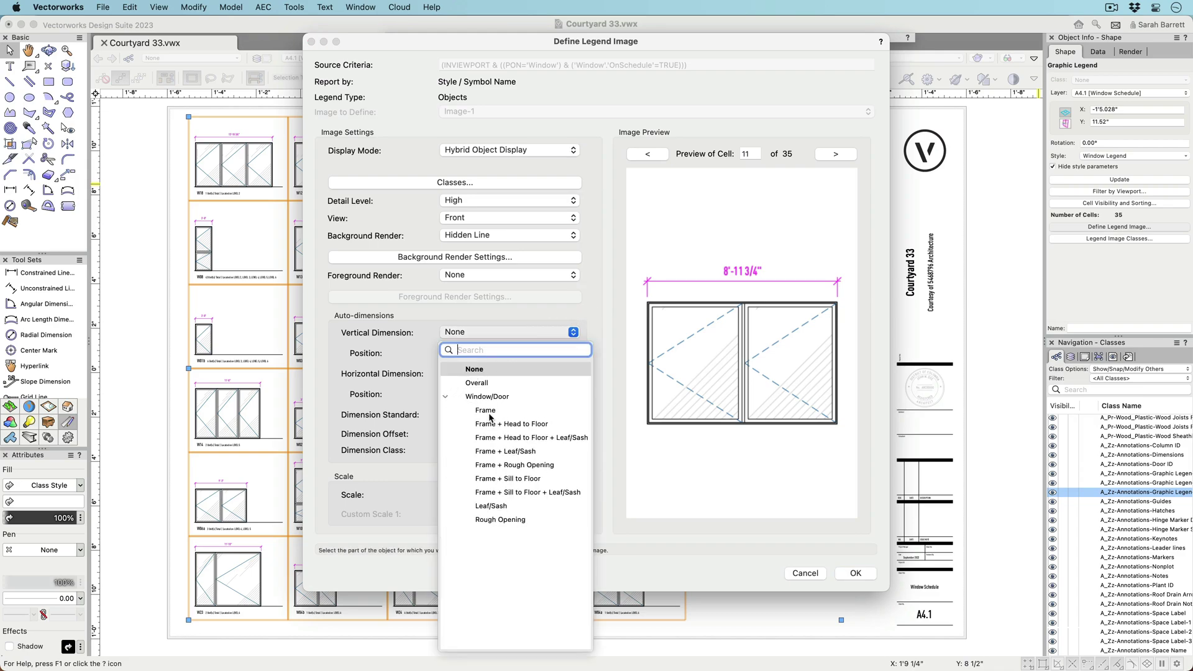
left_click(502, 478)
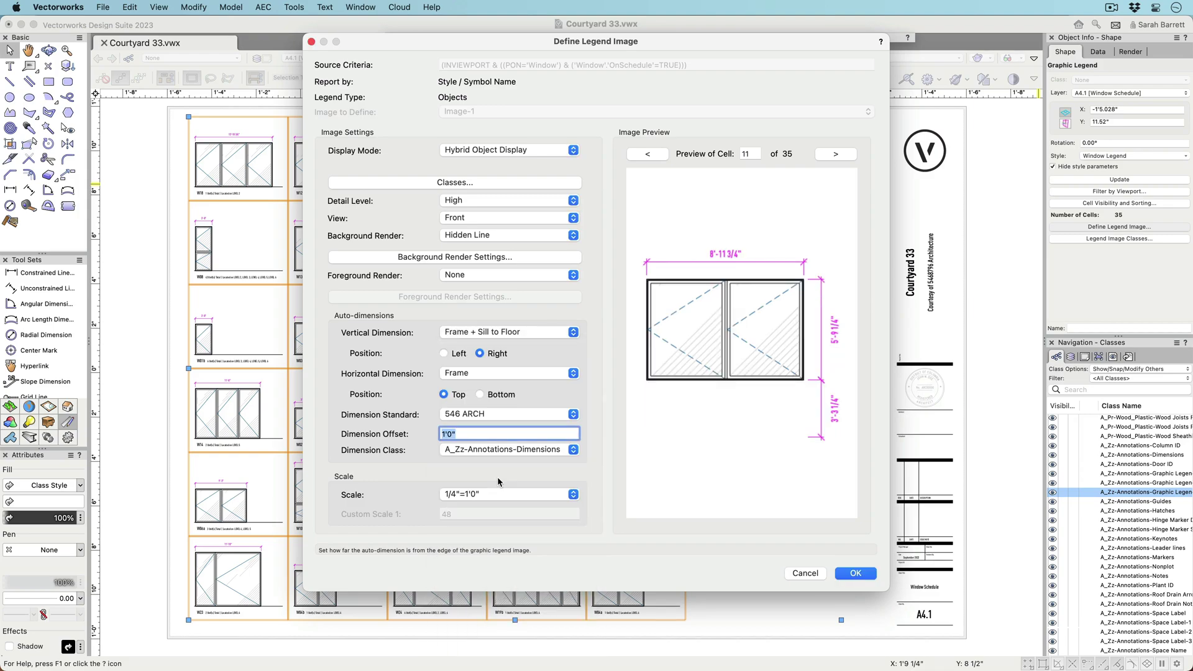
left_click(857, 573)
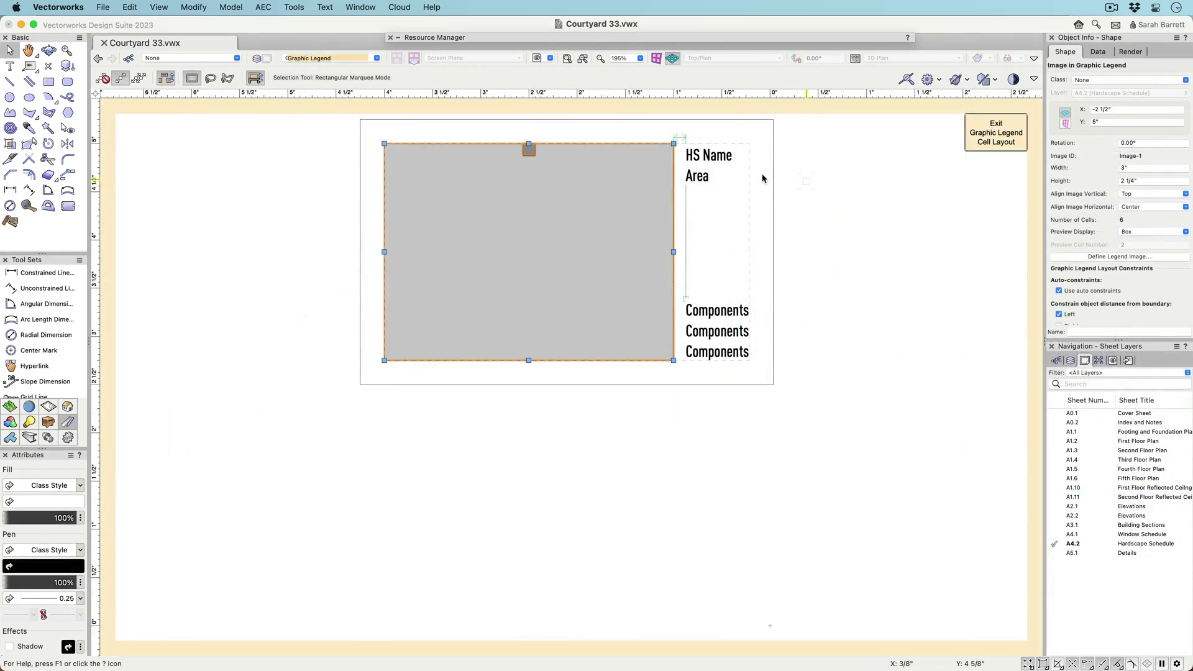
- Copy the hardscape legend's image placeholder directly below the original and set the copy's display mode to Component Display
left_click_drag(535, 145, 524, 388)
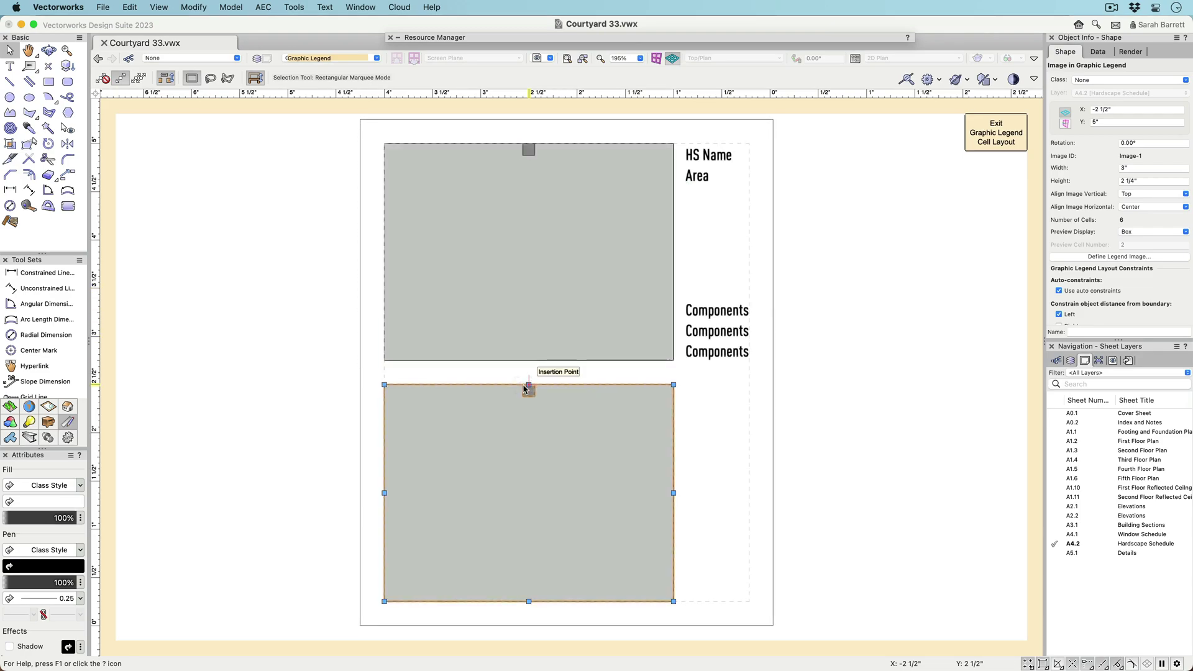
left_click(1131, 257)
left_click(491, 150)
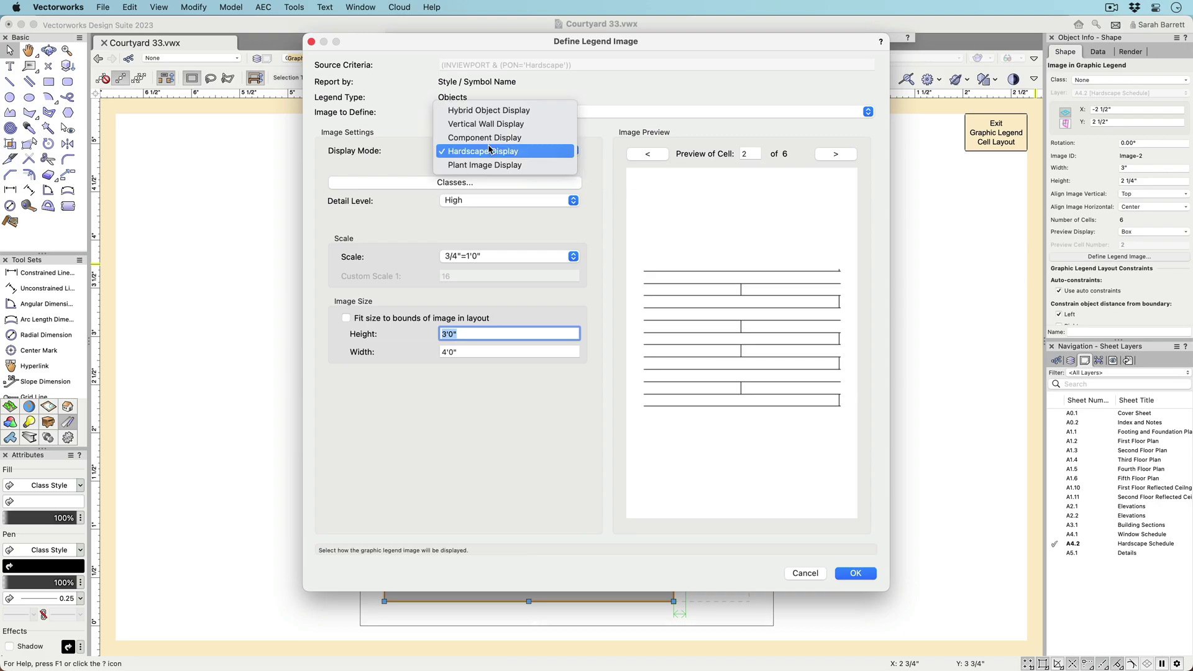
left_click(488, 137)
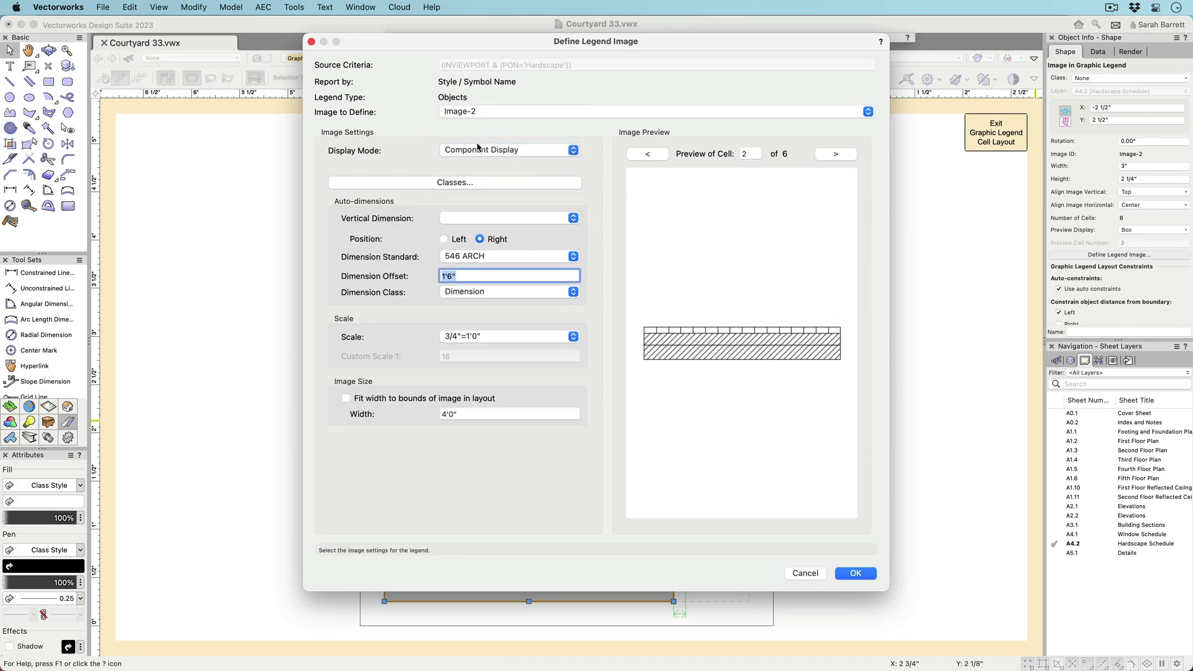
- Set the second hardscape image's vertical auto-dimension to Overall and accept the image definition
left_click(501, 218)
left_click(503, 268)
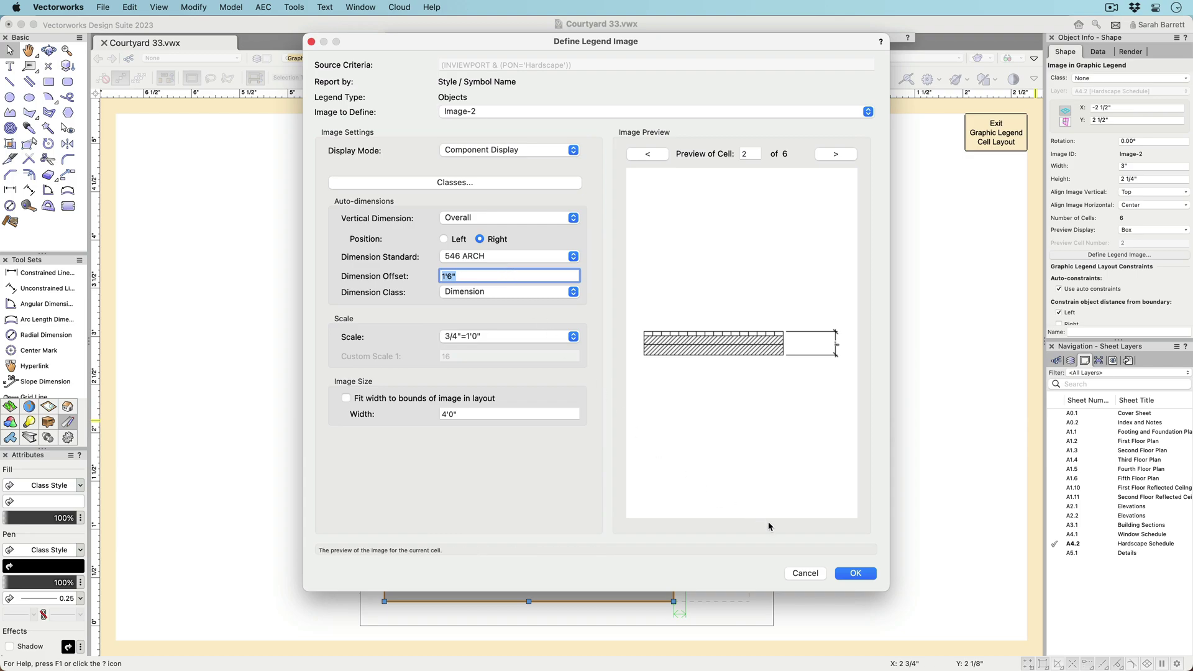
left_click(850, 570)
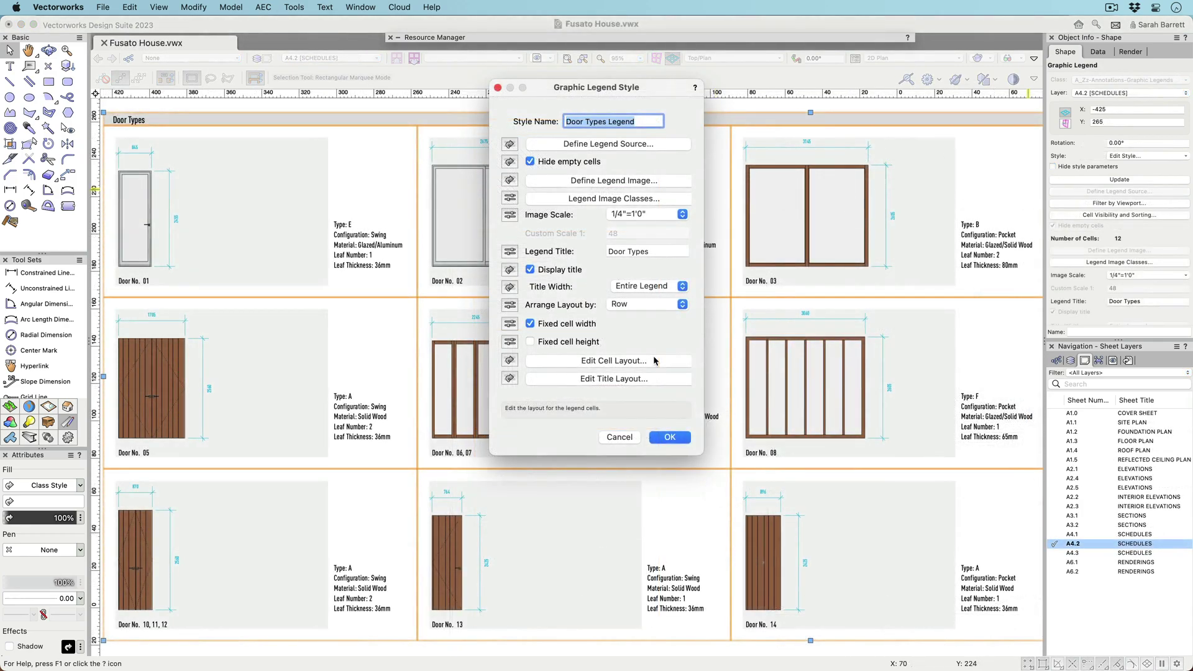
- Open the door legend's cell layout and review the Info text's dynamic field definition and available data sources, keeping Object Parameters
left_click(653, 361)
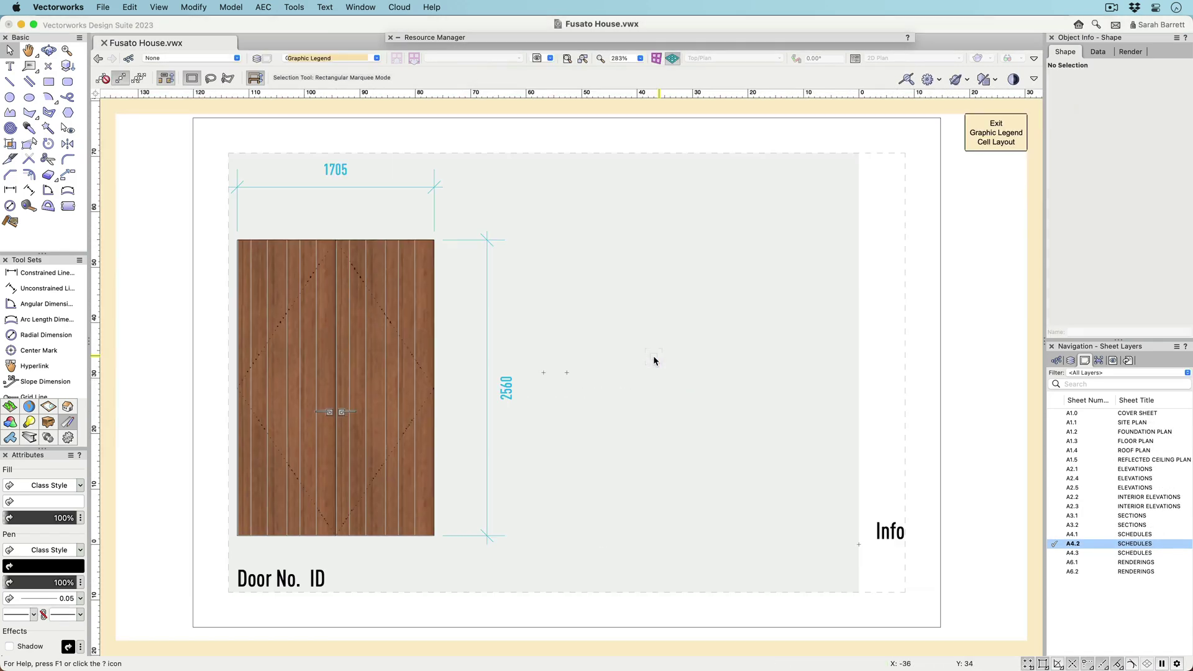
left_click(878, 530)
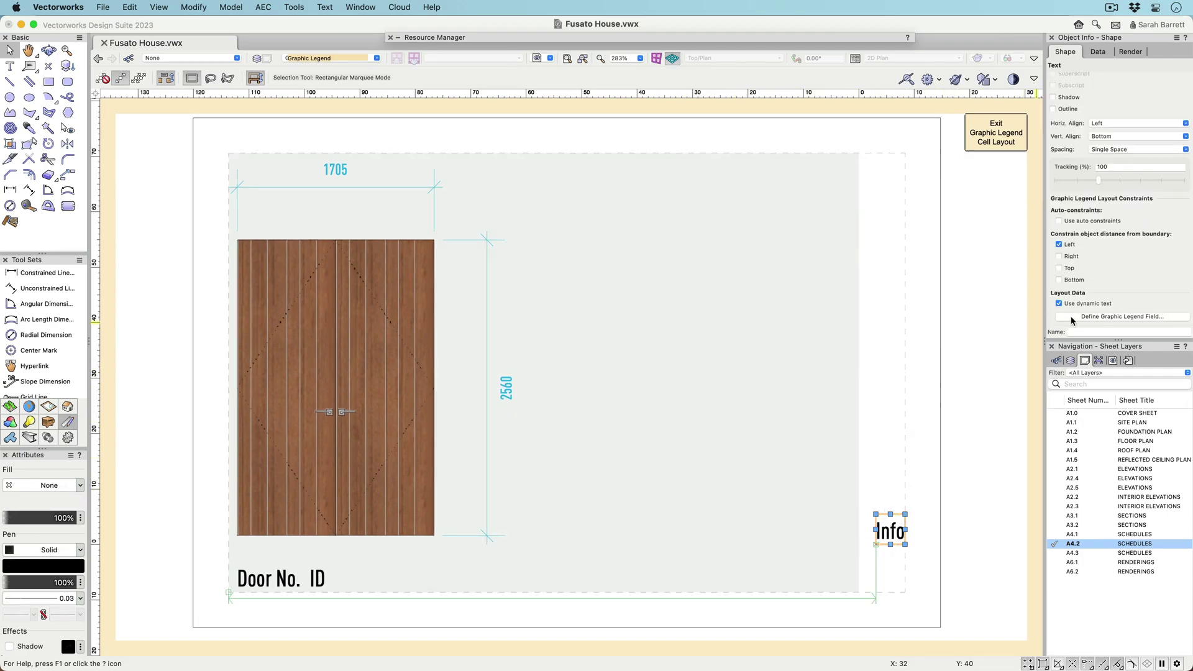
left_click(1113, 317)
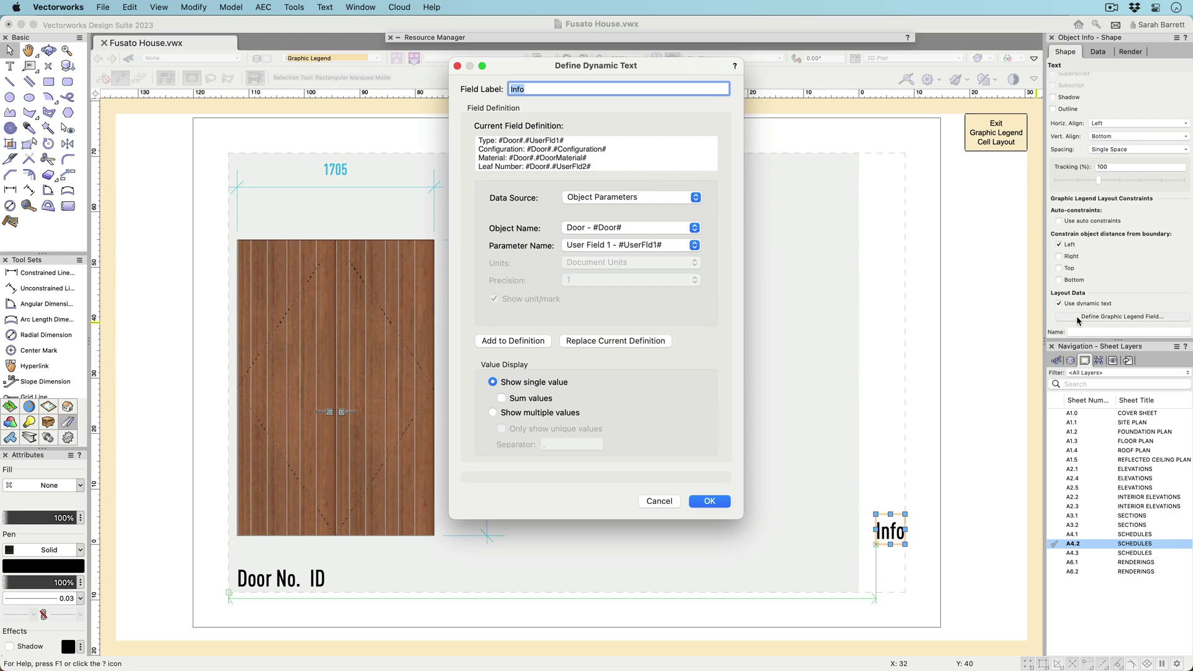
left_click(622, 198)
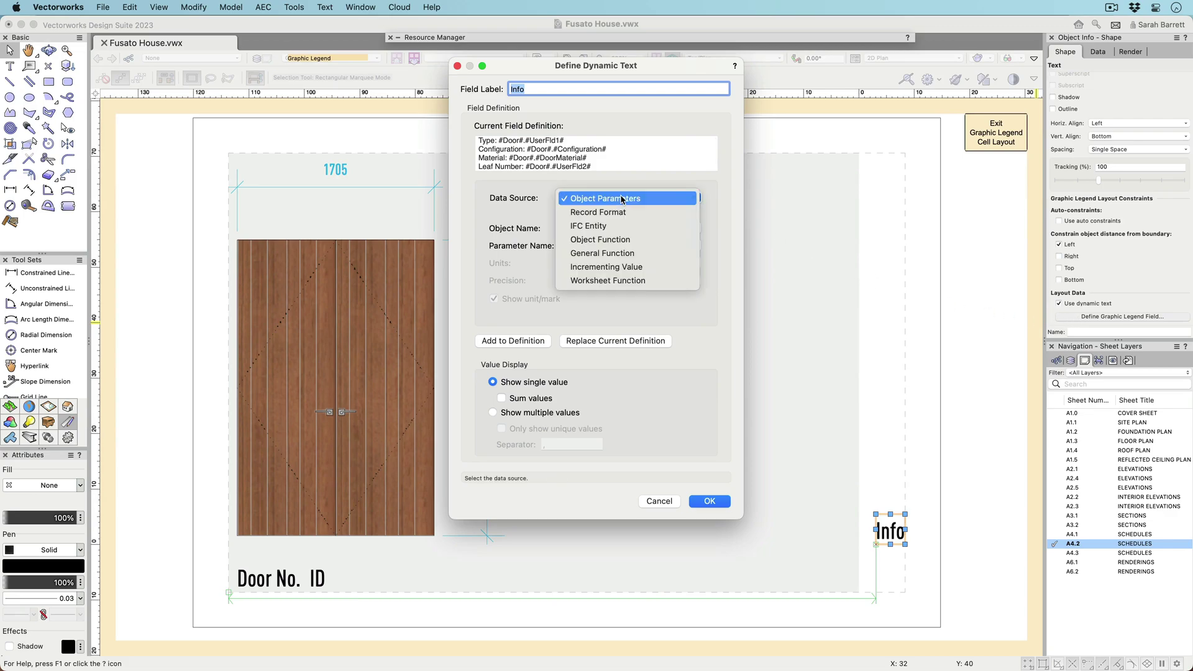
left_click(622, 198)
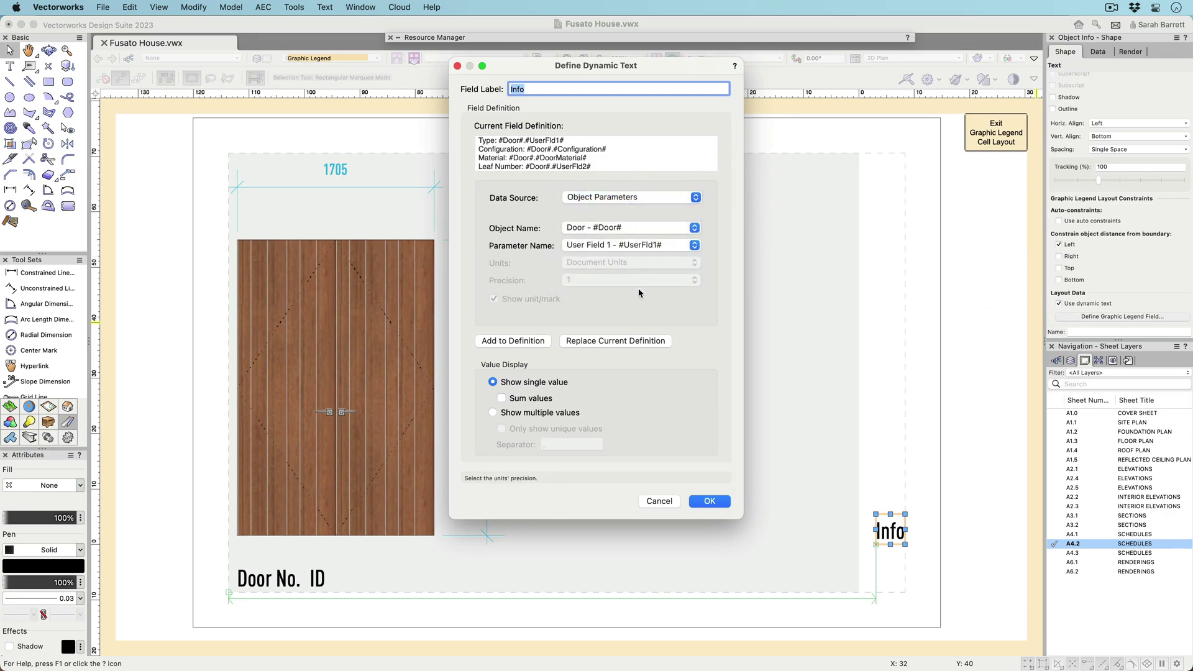
left_click(708, 501)
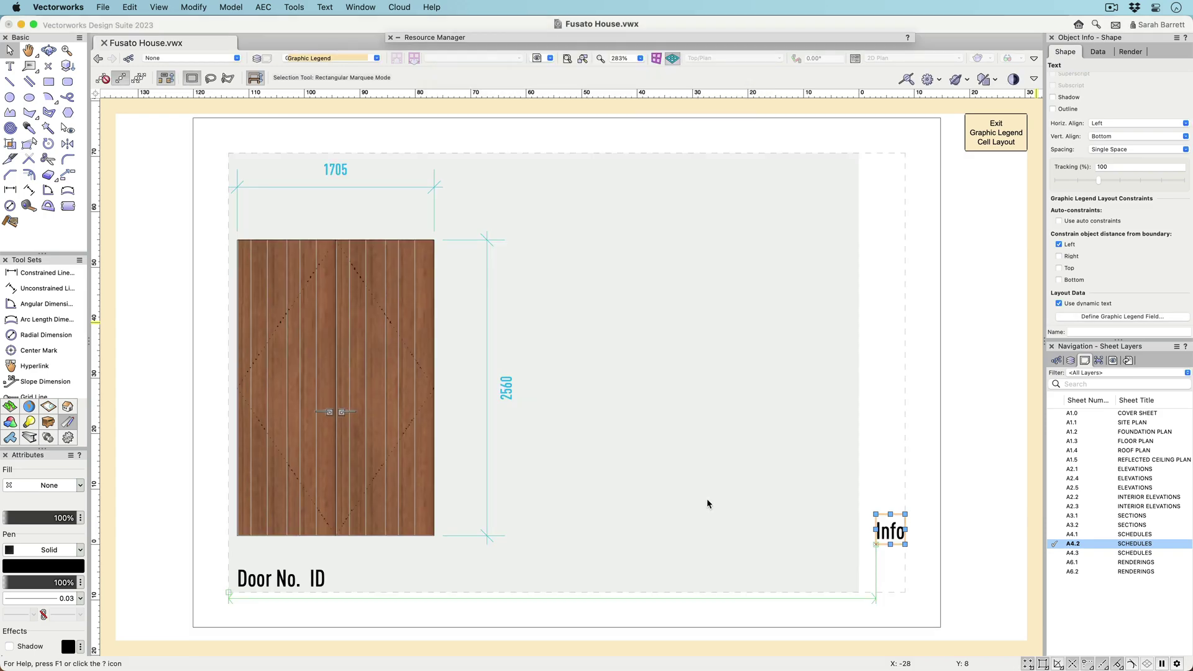
- Review the dynamic field definition of the ID text beside Door No., then exit the cell layout and legend style settings
left_click(320, 579)
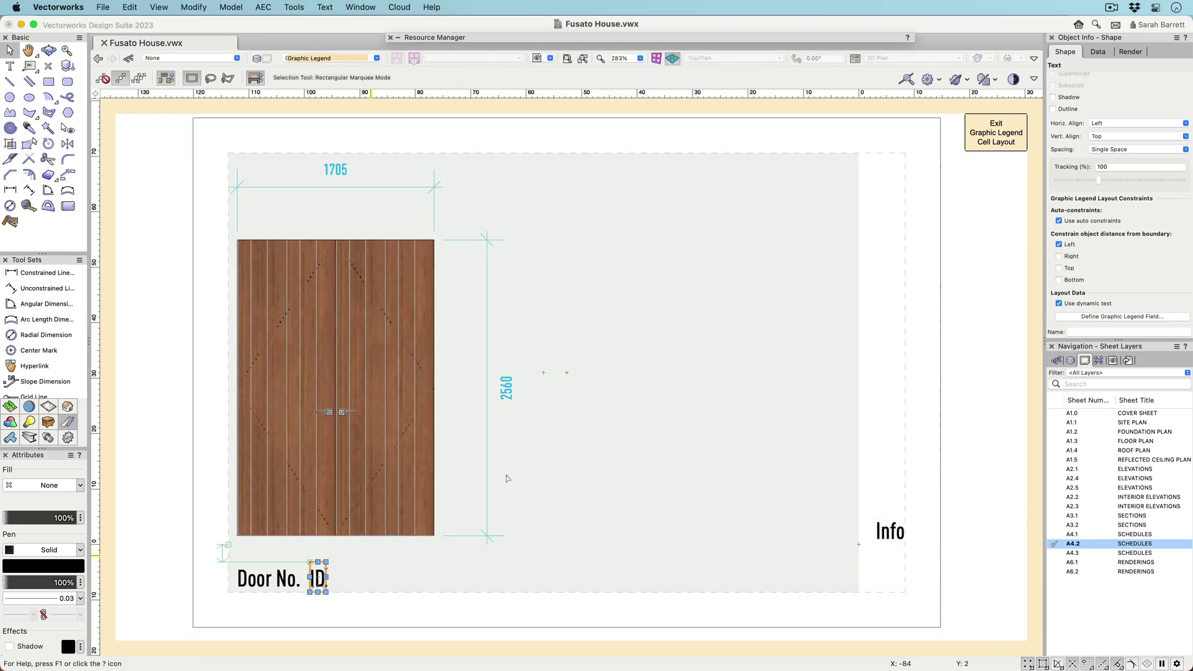
left_click(1107, 317)
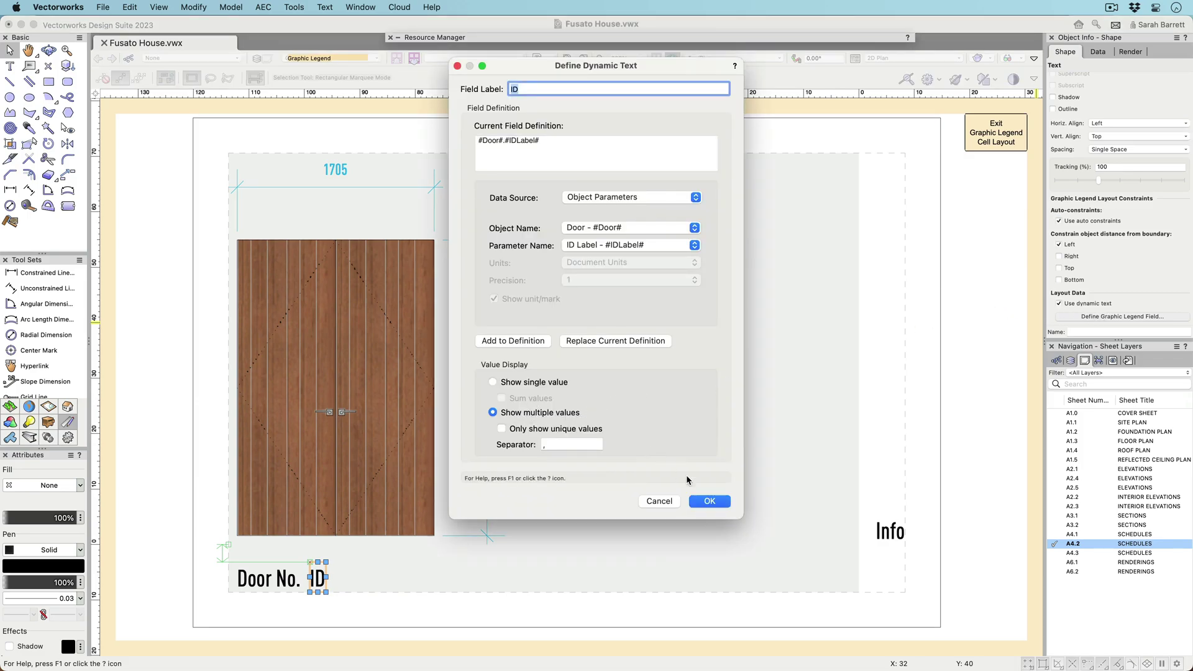
left_click(707, 501)
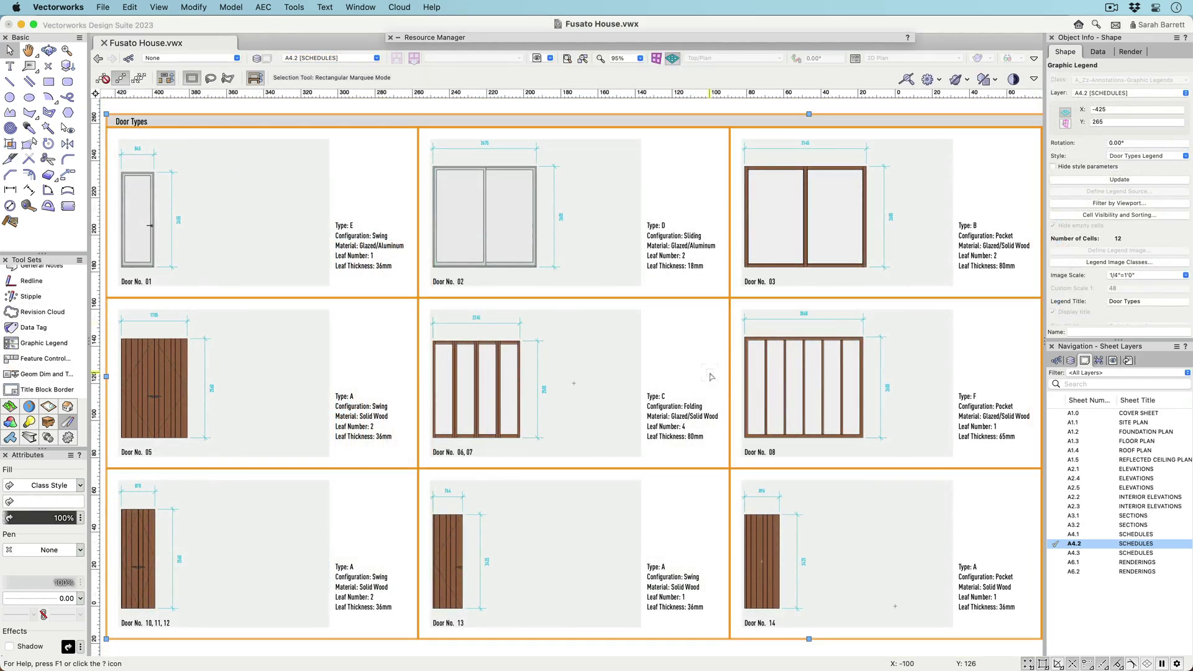
- Annotate the cell for doors 06, 07 with the text "Leaves fold left, side-hinged" above its door information
double_click(710, 376)
key("Return")
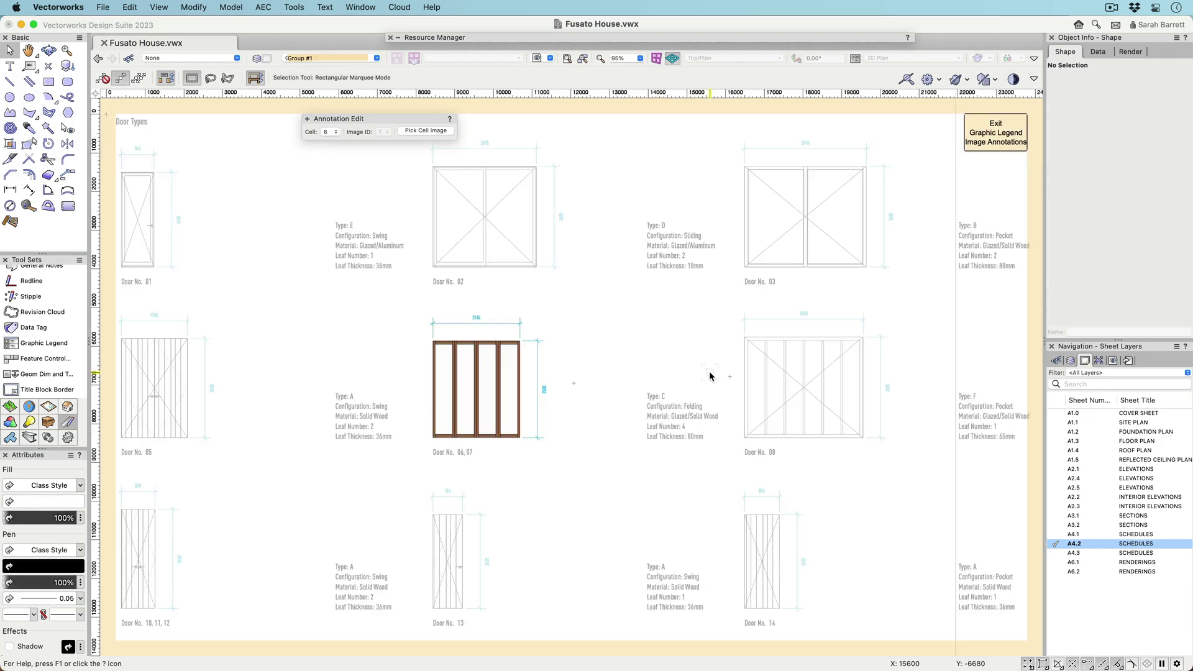
key("1")
left_click(648, 356)
type("Leaves fold left, side-hinged")
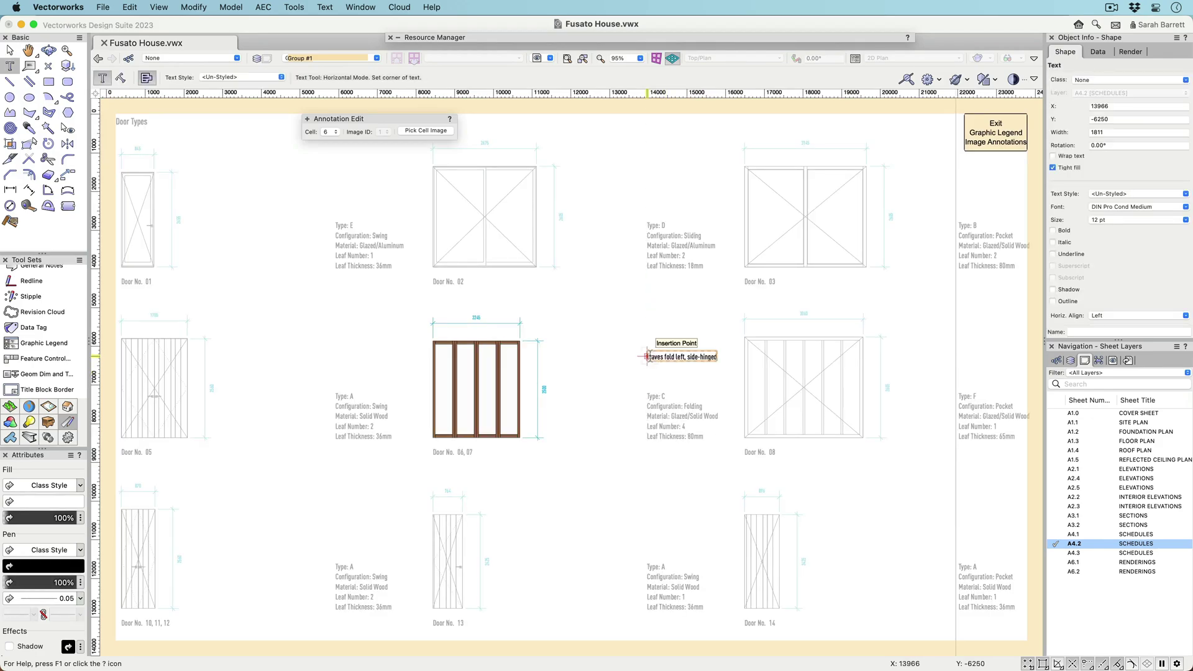
key("Escape")
left_click(995, 133)
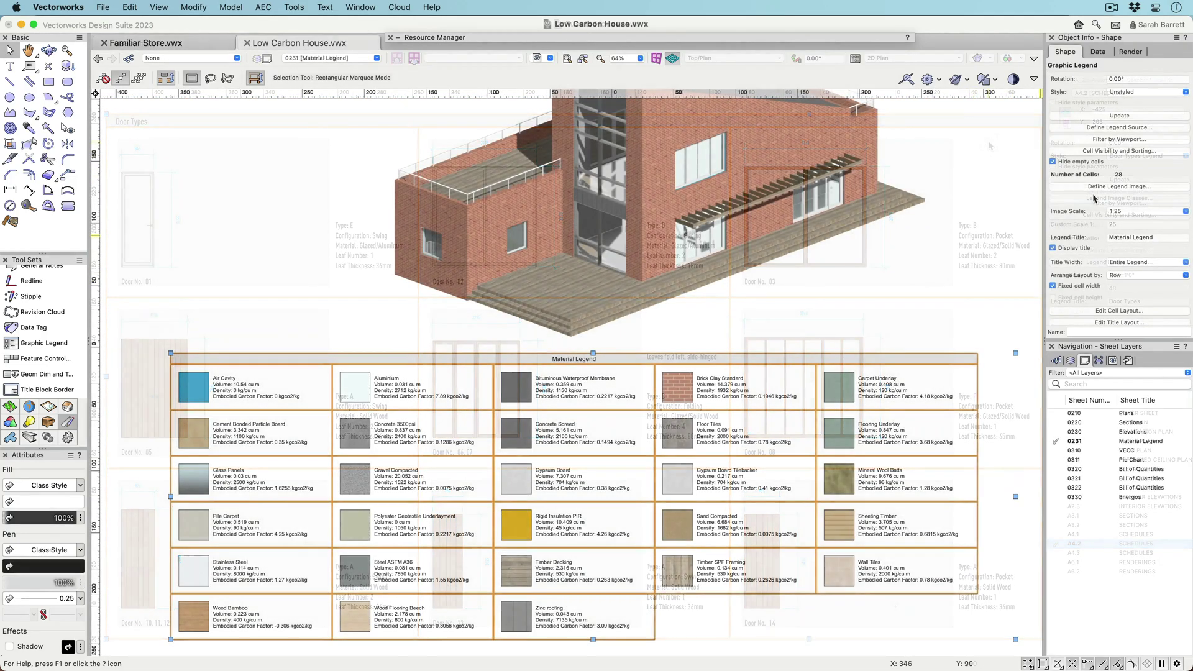
- Preview the material legend's images up to cell 4 and set the image display mode to Material Cube Swatch
left_click(1119, 185)
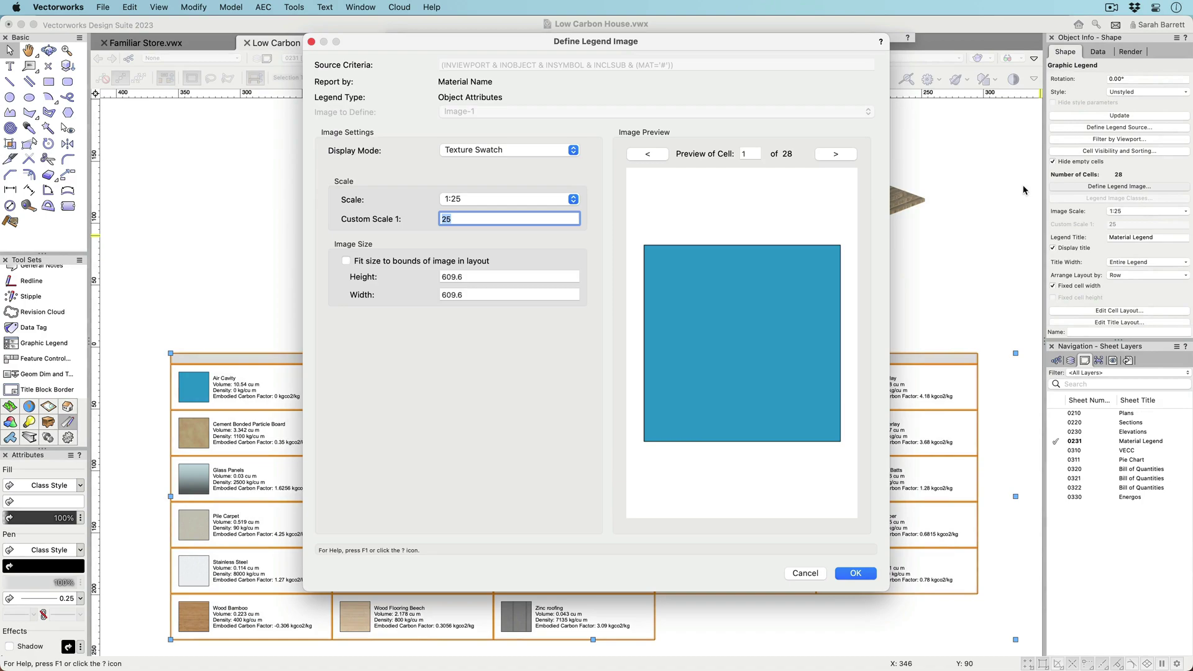
left_click(841, 156)
left_click(841, 156)
left_click(841, 156)
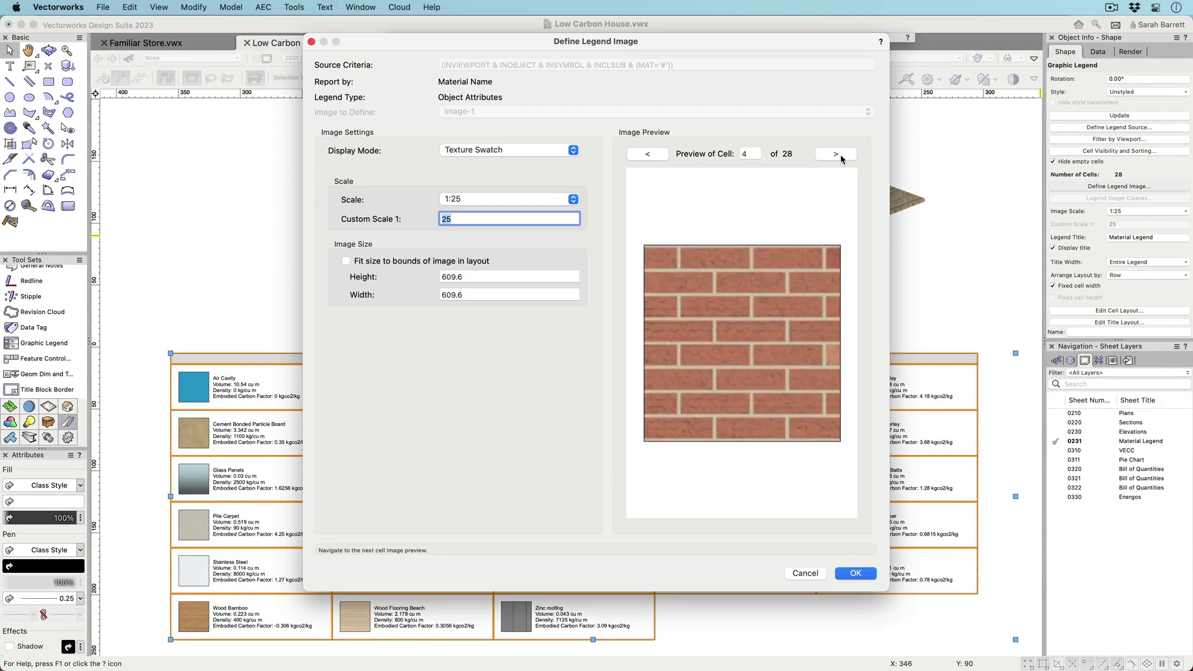
left_click(573, 150)
left_click(563, 139)
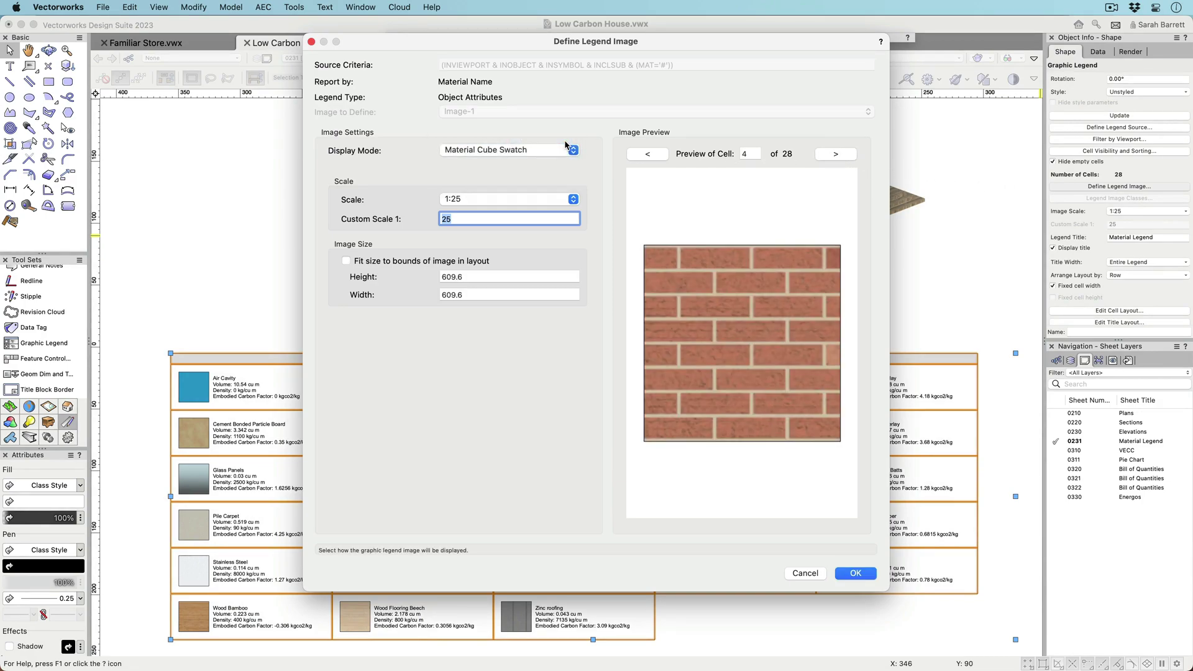
left_click(851, 575)
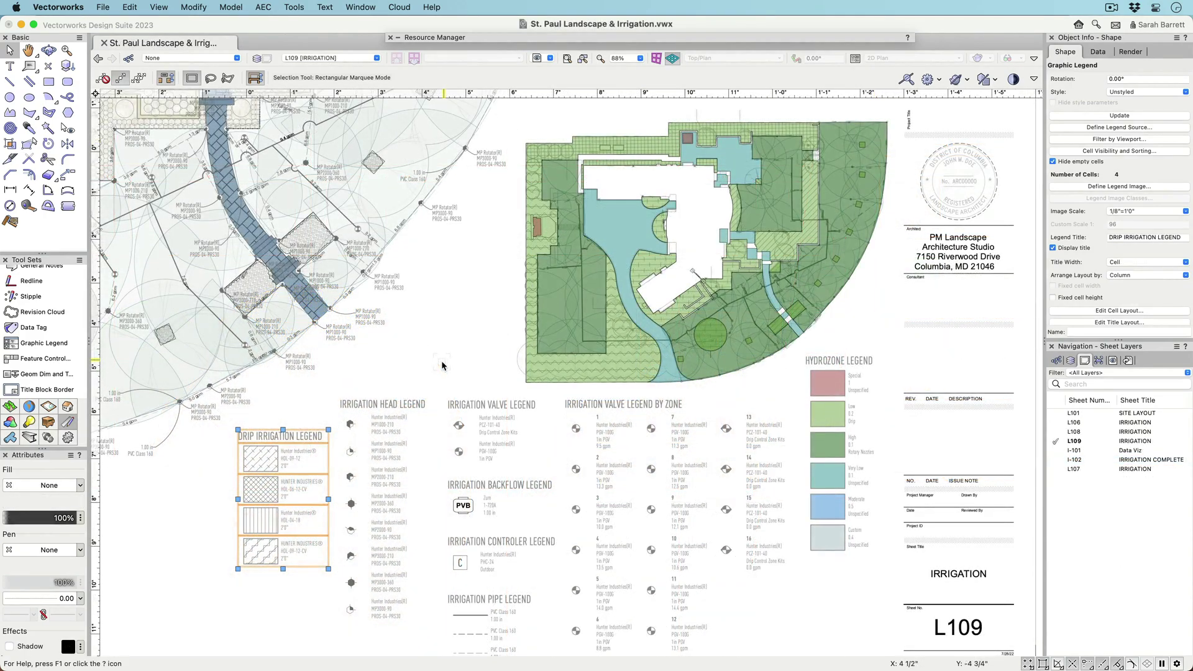
left_click(861, 442)
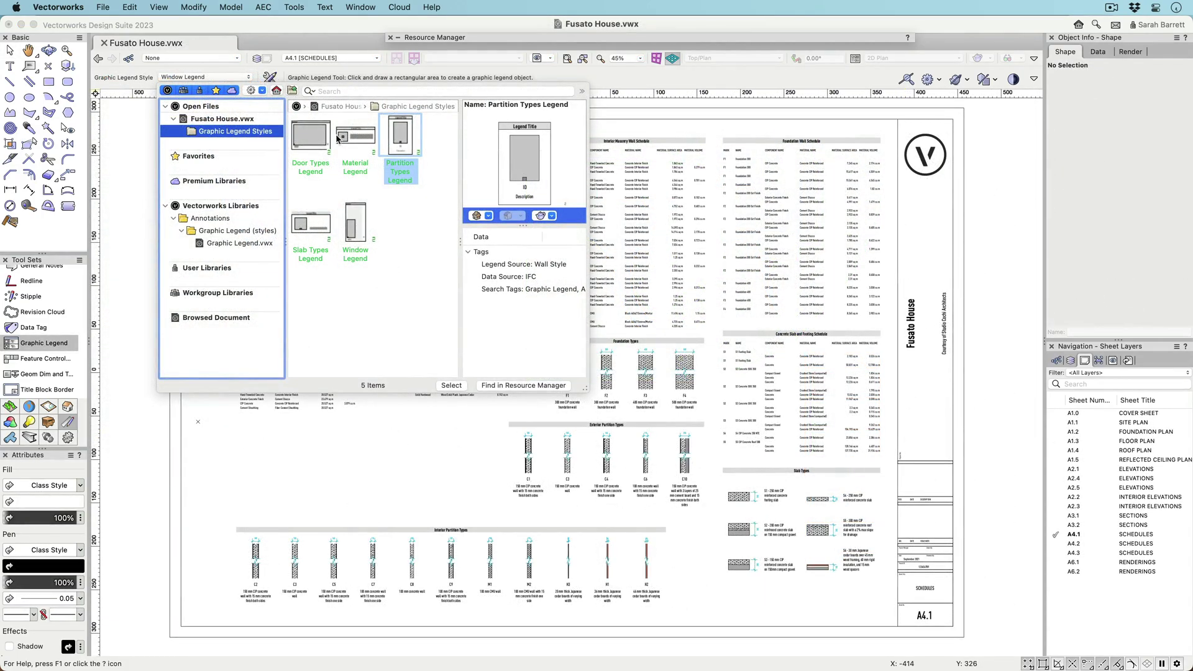
- Place a graphic legend with the Material Legend style, about 347 by 106, in the empty area above the Interior Partition Types on sheet A4.1
left_click(353, 139)
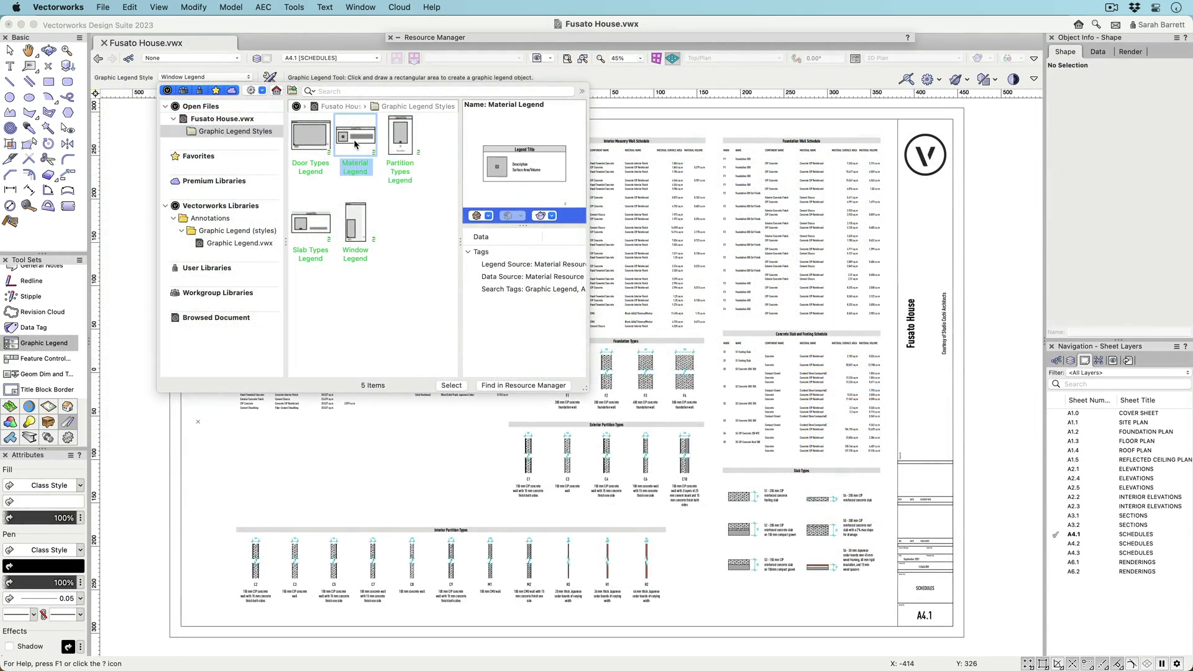
left_click(452, 385)
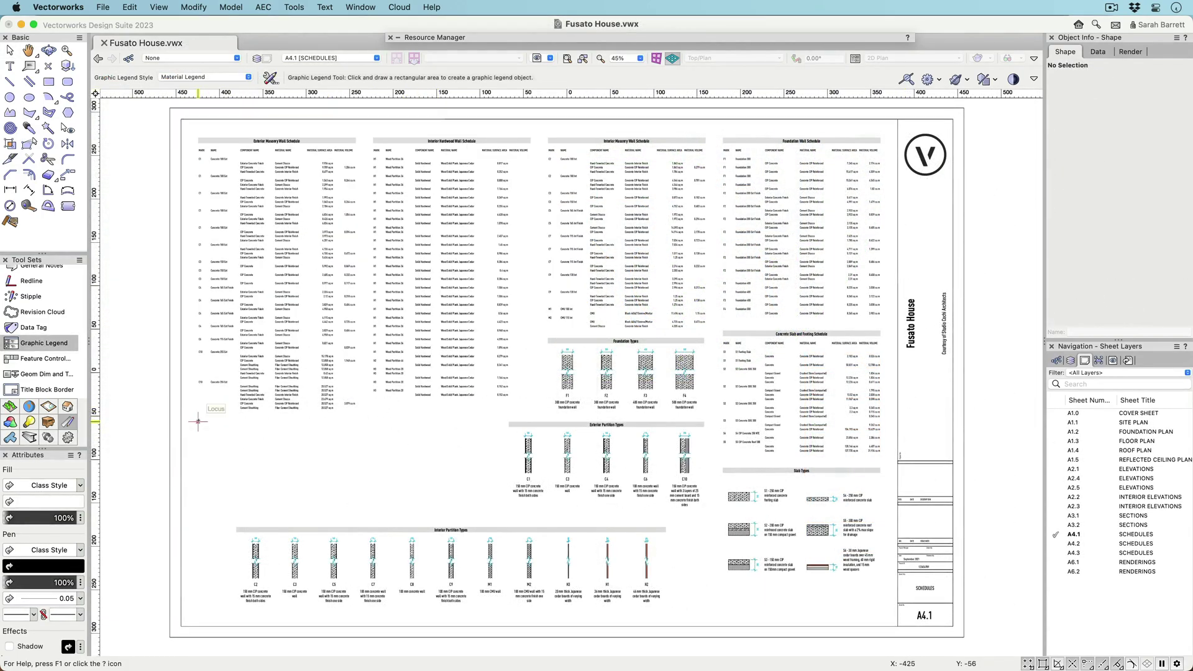
left_click(198, 421)
left_click(499, 514)
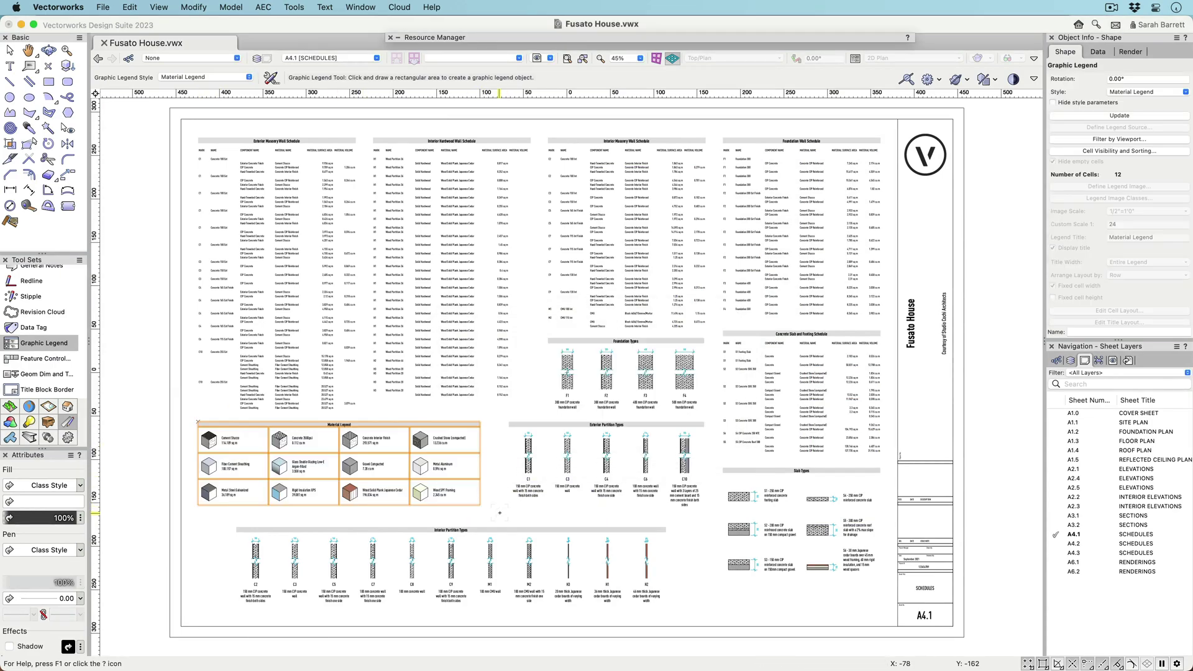
key("x")
left_click(501, 516)
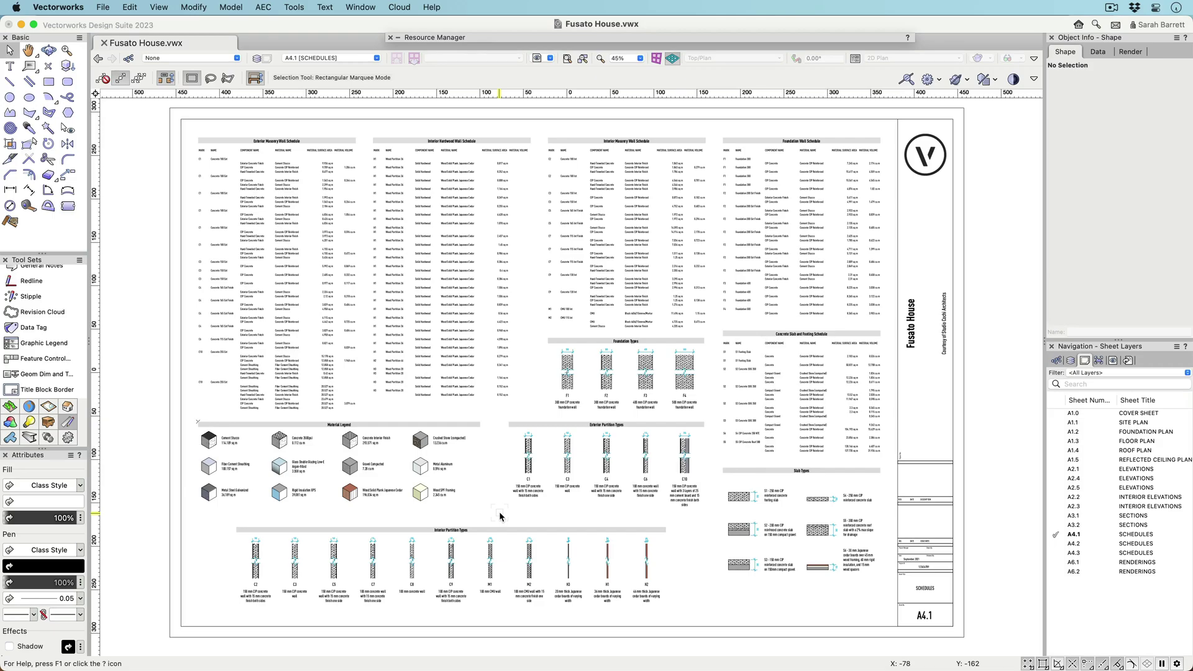
- Go through sheets A4.2 and A4.3 to view the door, window and custom wood furniture legends
key("super+Page_Down")
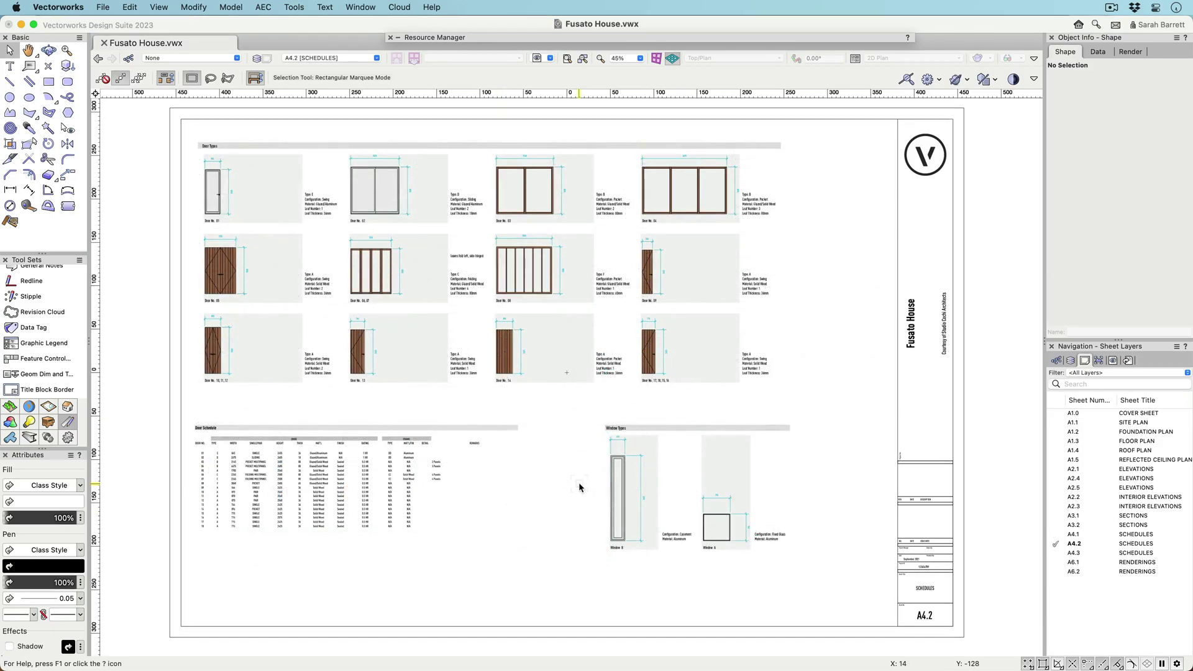
key("super+Page_Down")
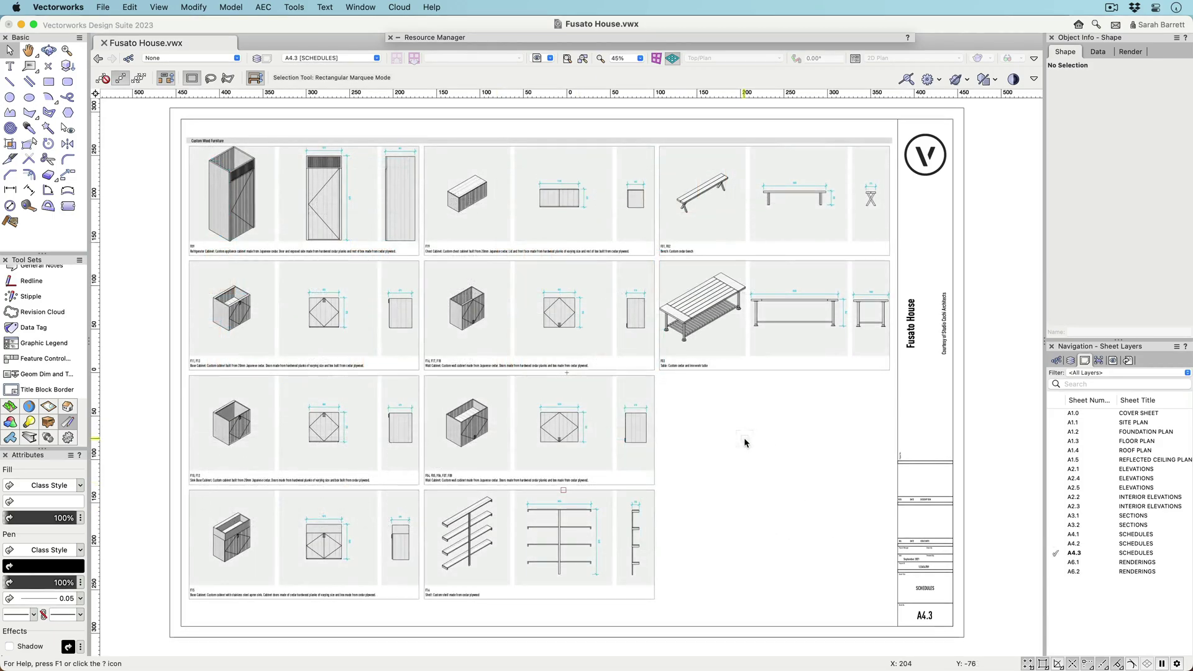